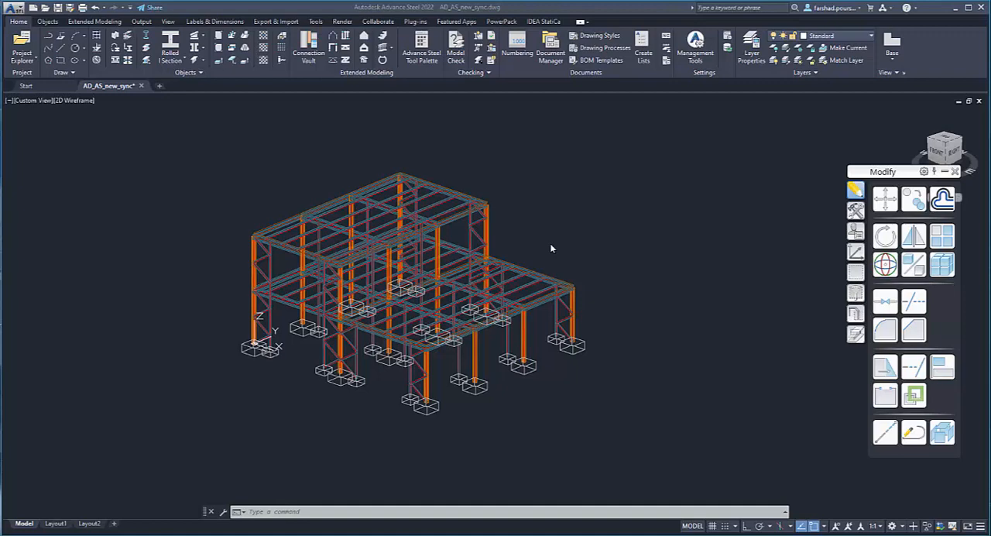
- Inspect the steel frame model, including the columns, bracing and footings at its lower corner
click(560, 257)
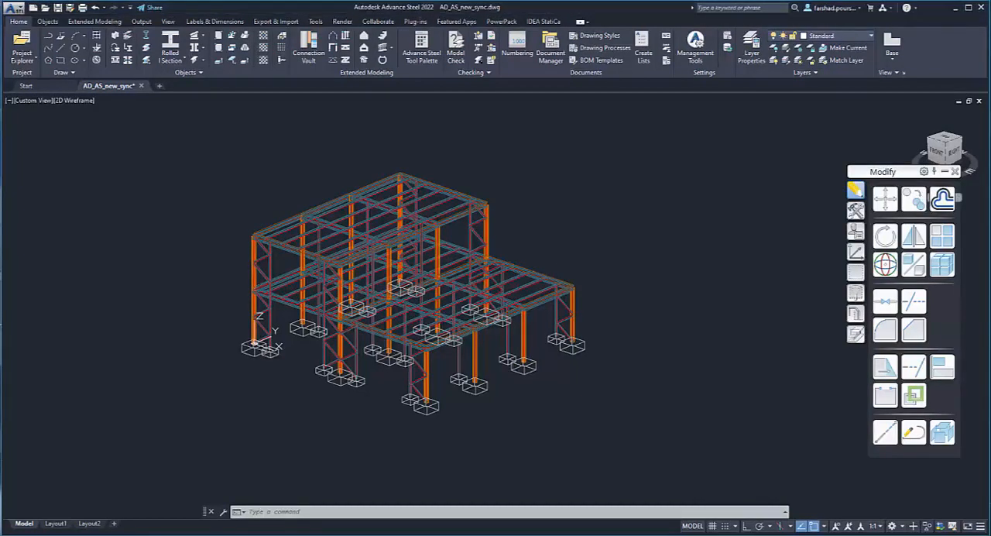
scroll(535, 234, up, 6)
scroll(533, 233, down, 6)
middle_drag(539, 260, 560, 254)
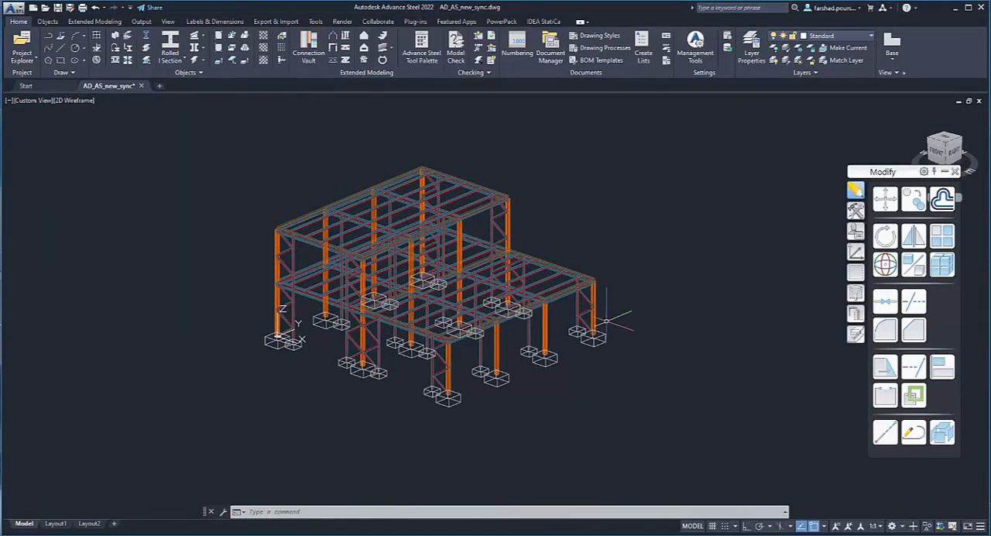
scroll(595, 314, up, 6)
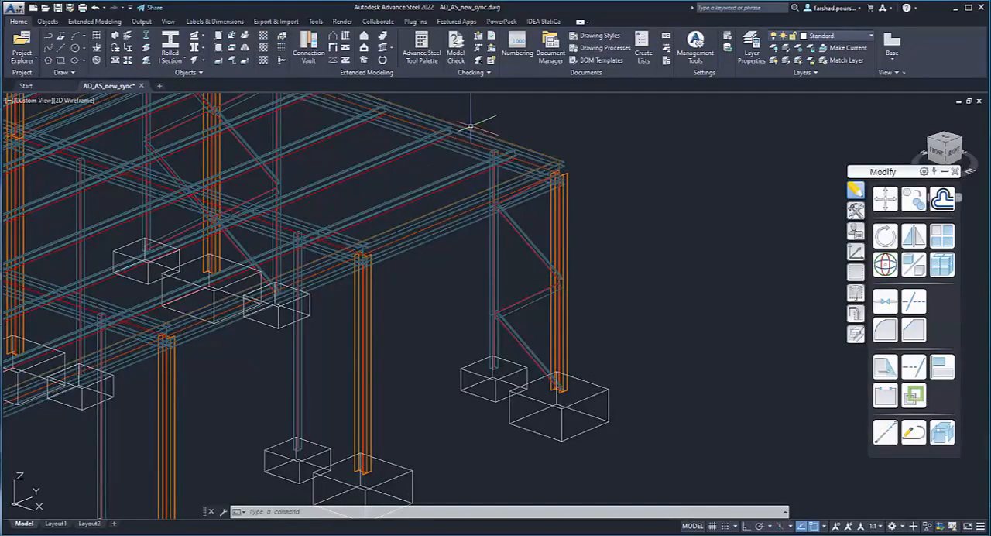
scroll(471, 126, down, 8)
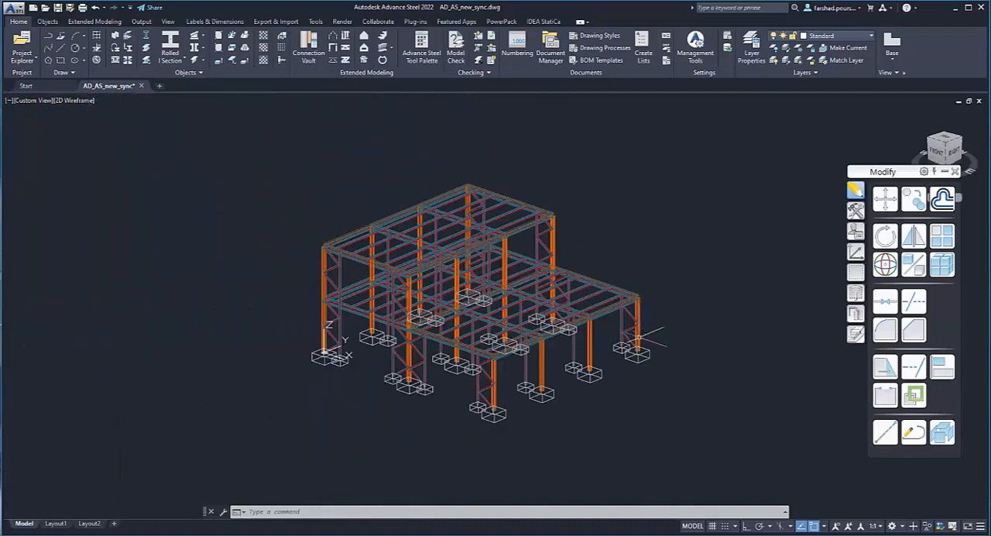
middle_drag(601, 420, 565, 428)
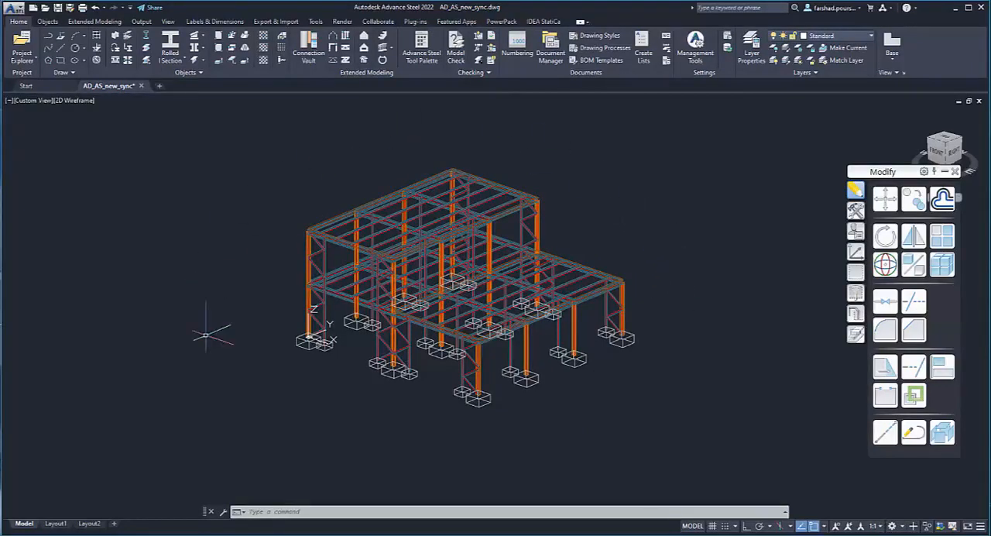
- Export the steel model with PowerPack as AD_AS_new.GTCX to the Desktop, replacing the existing file and accepting the required model save
click(502, 22)
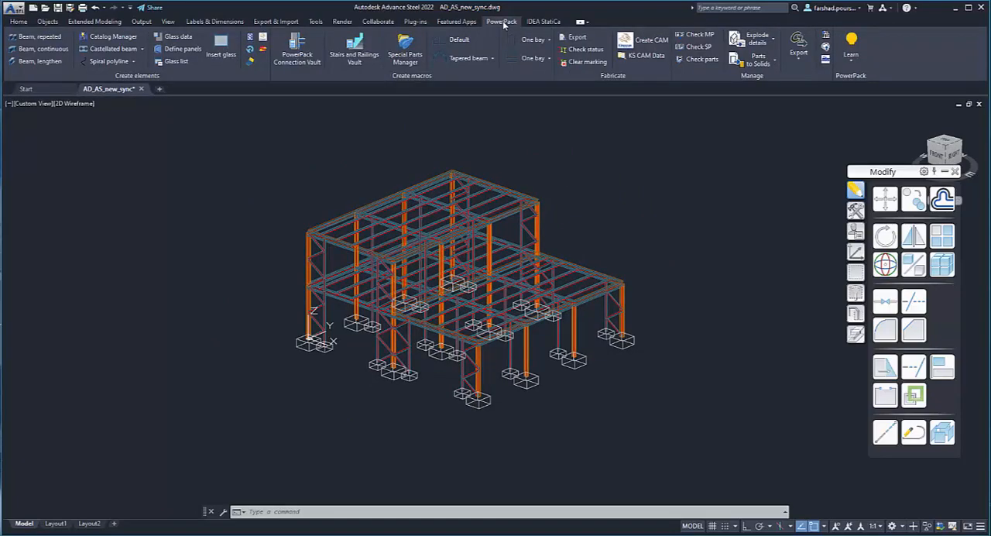
click(799, 44)
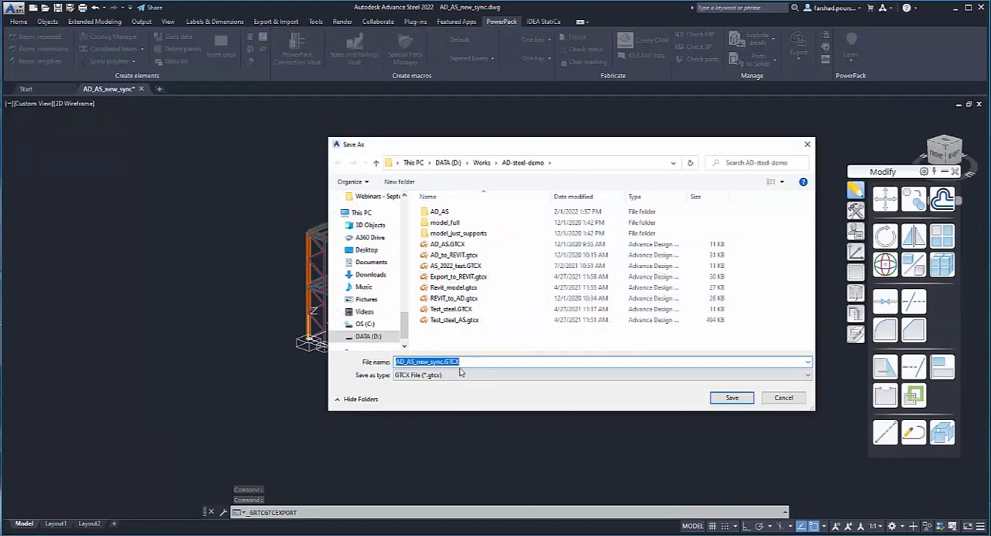
click(366, 249)
click(451, 364)
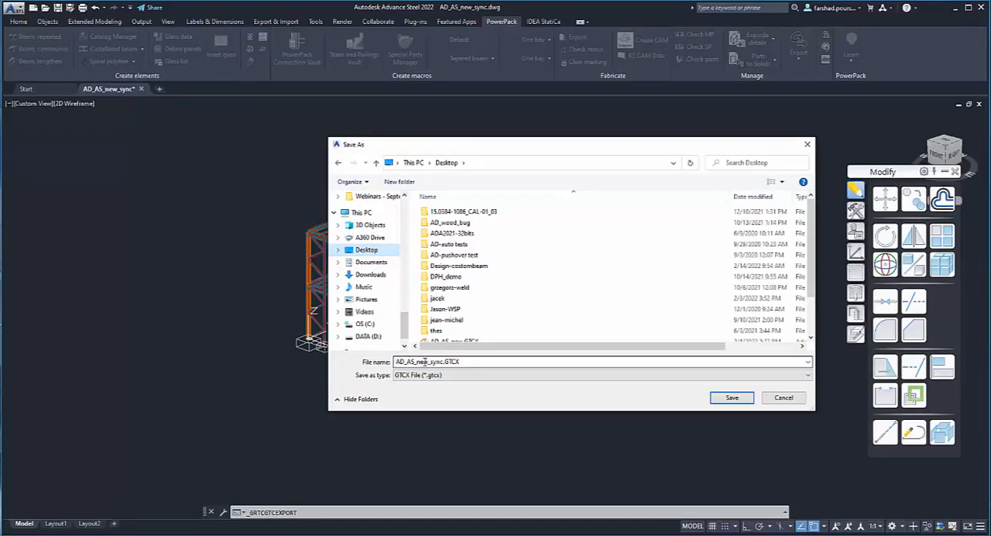
click(430, 362)
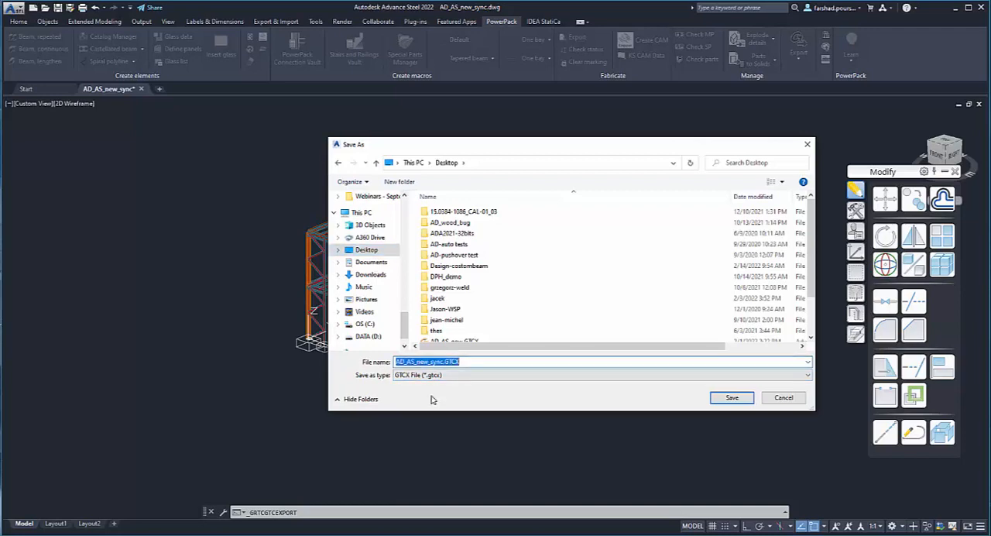
click(431, 363)
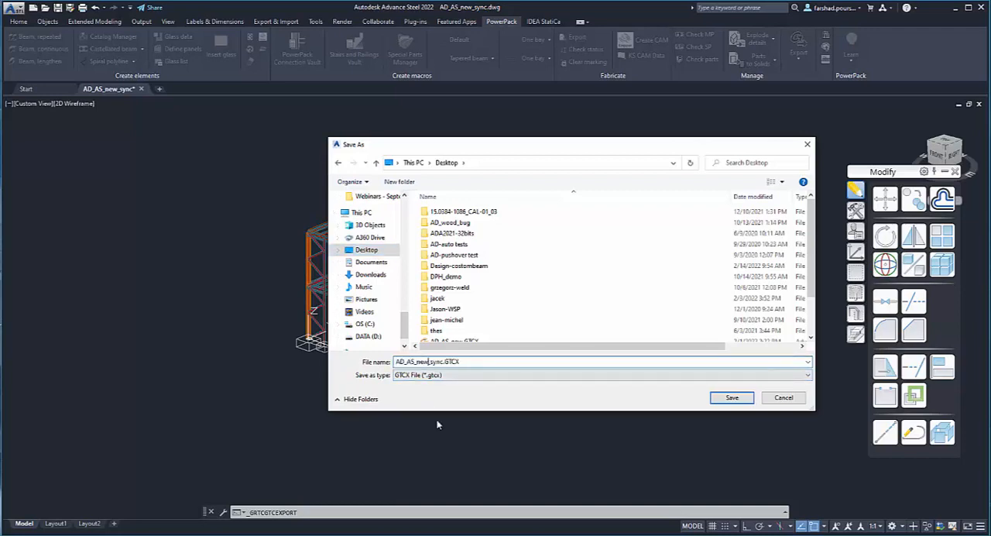
key(BackSpace)
key(BackSpace)
key(BackSpace)
click(718, 398)
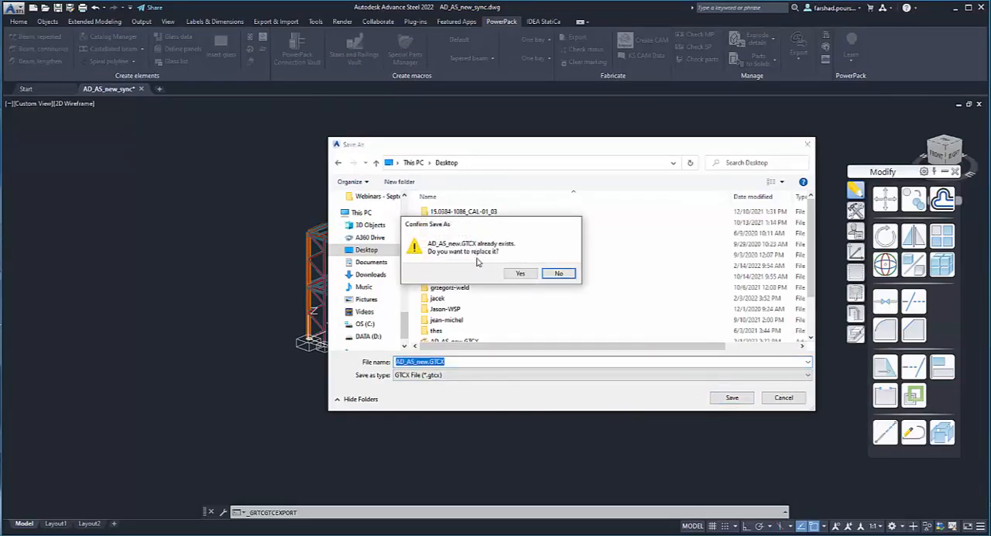
click(520, 273)
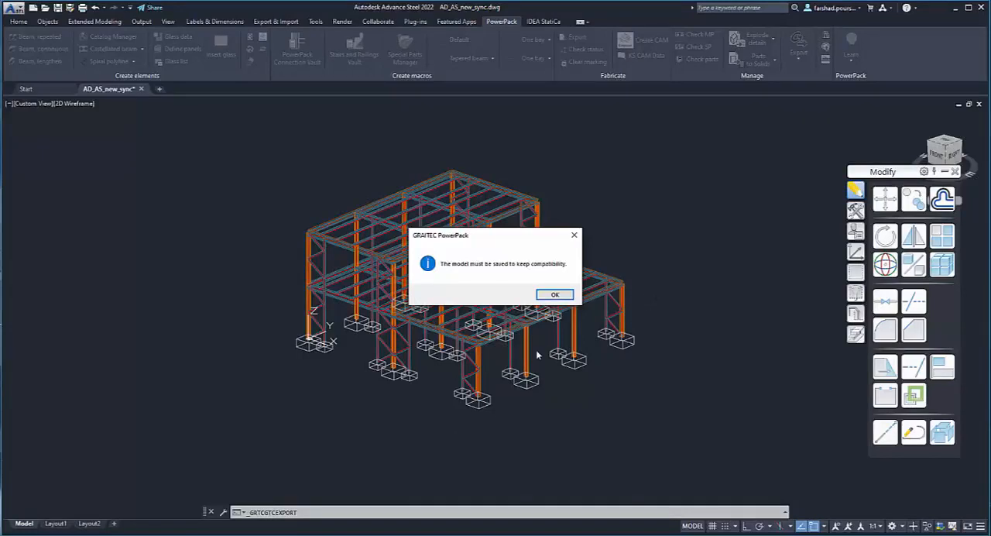
click(553, 295)
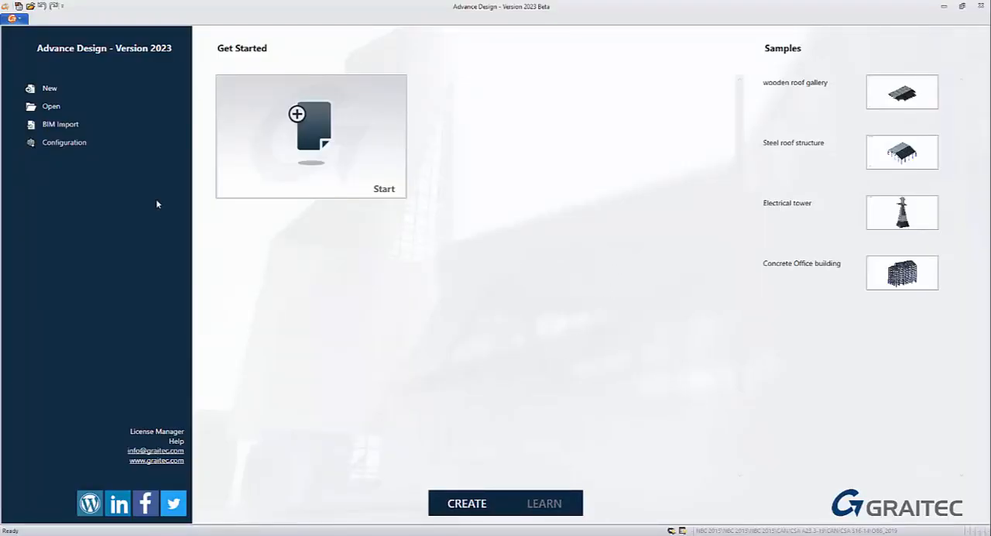
- Switch to Advance Design and import the BIM file AD_AS_new.GTCX from the Desktop, skipping the project settings wizard
click(51, 127)
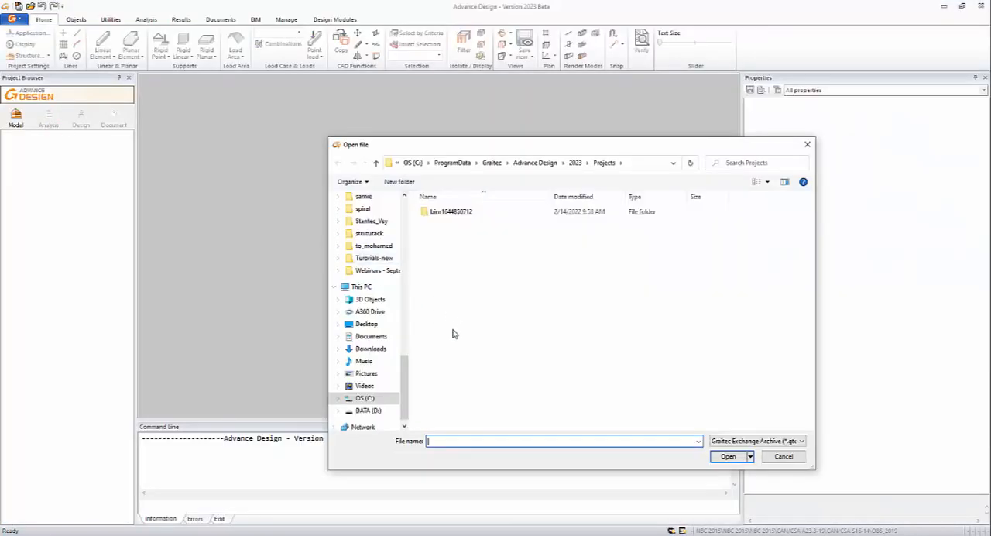
click(366, 324)
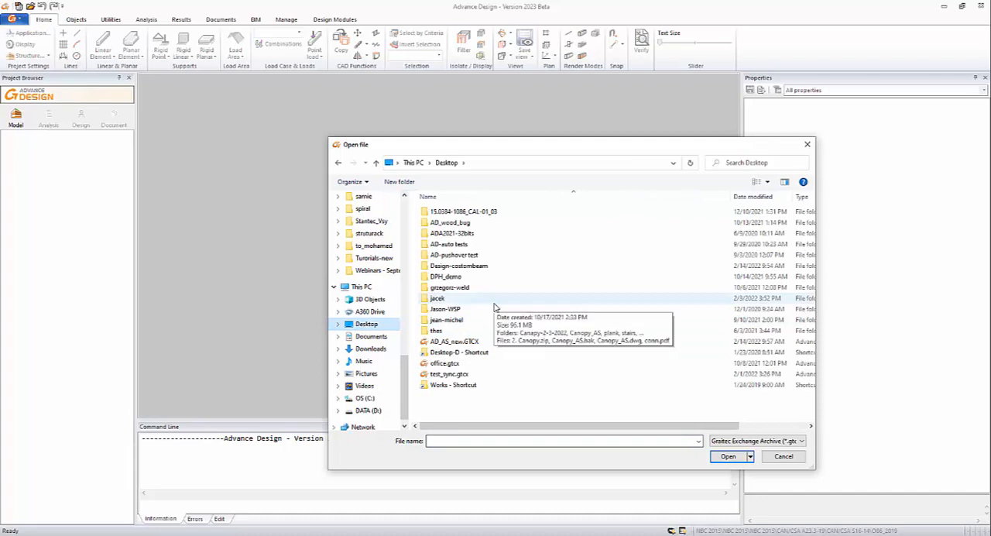
click(453, 343)
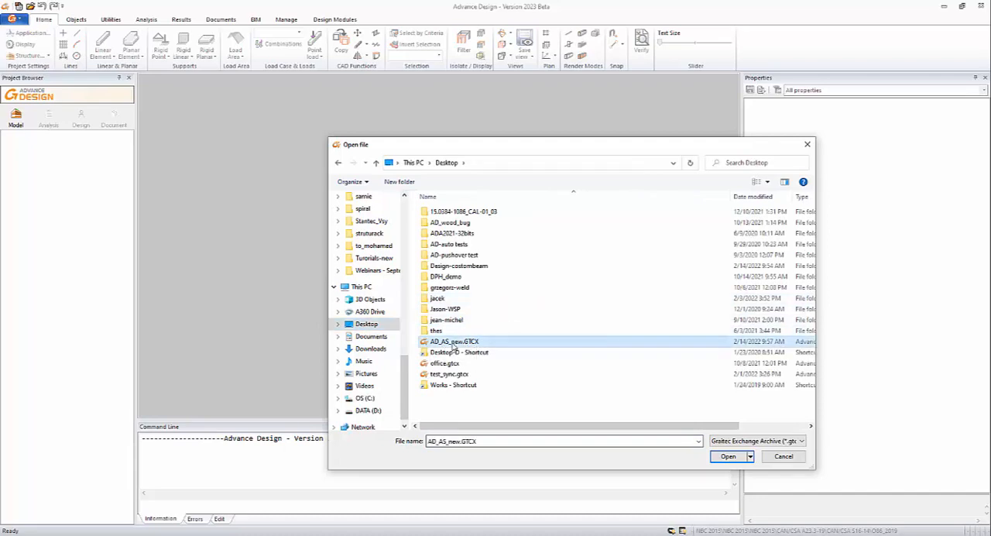
click(728, 456)
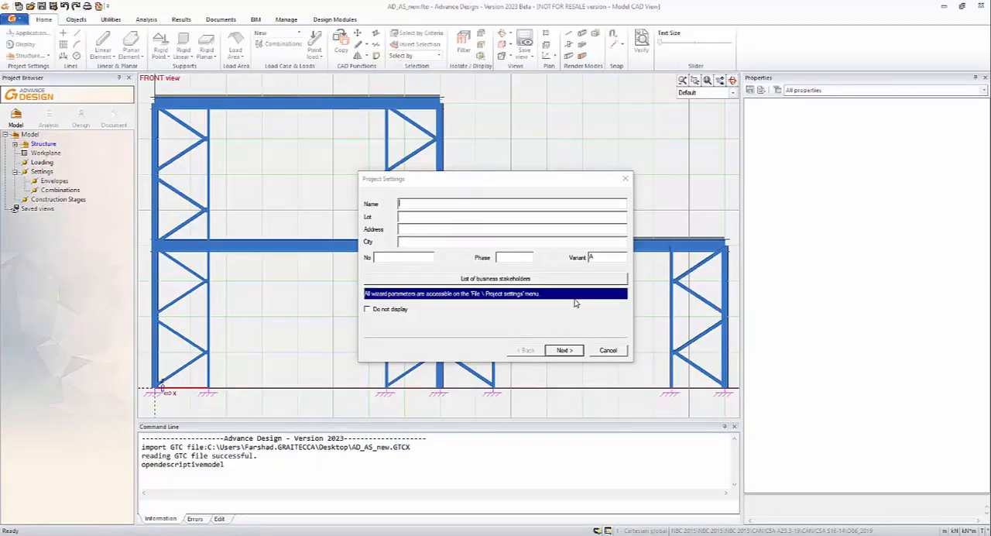
click(607, 351)
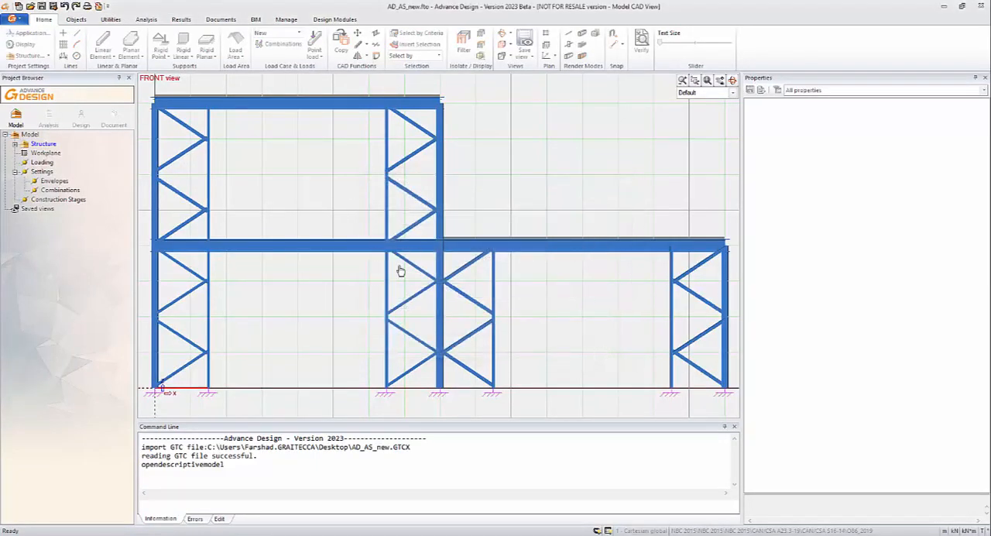
- Examine the imported structure in 3D from several sides, checking its columns, bracing, beams, roof surfaces and supports
middle_drag(556, 327, 491, 302)
scroll(490, 301, down, 3)
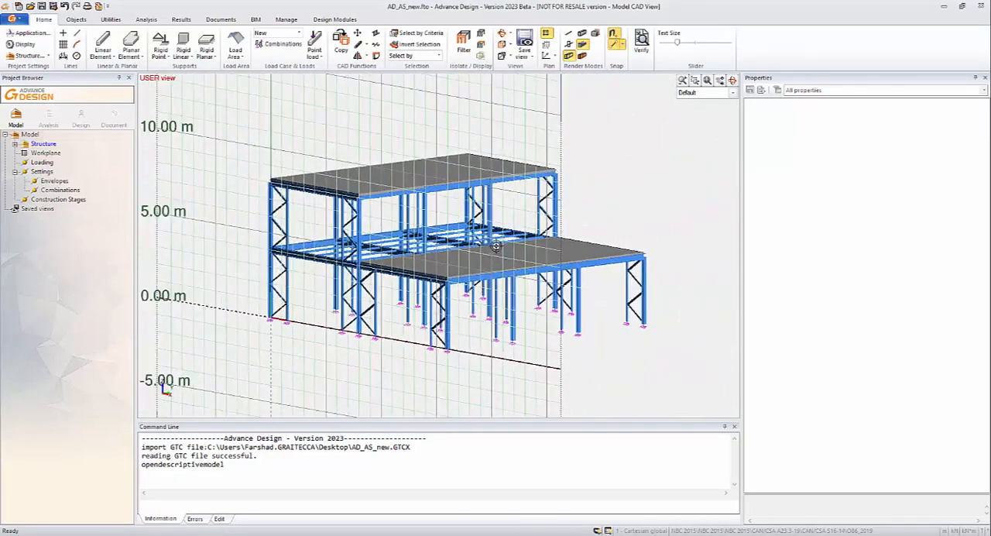
shift+middle_drag(496, 247, 370, 290)
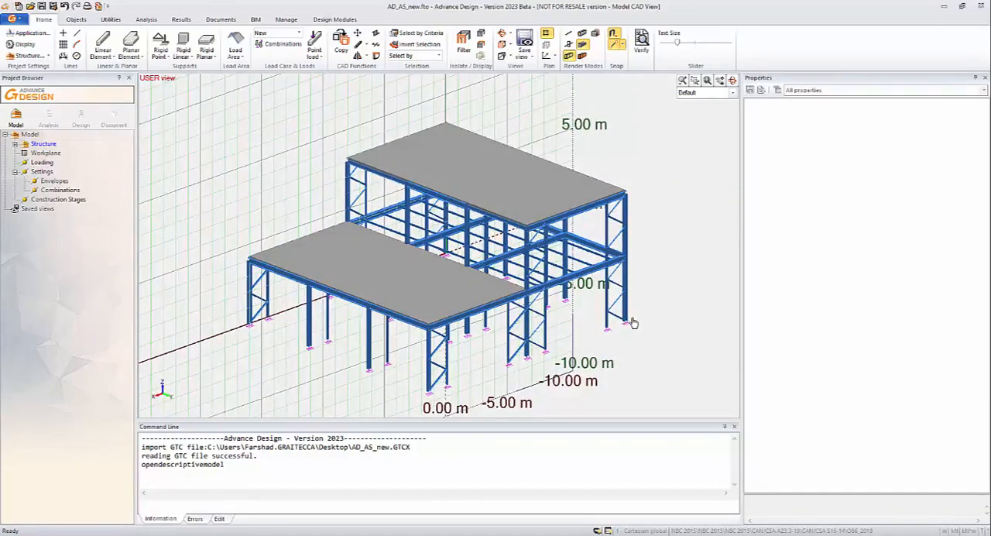
scroll(626, 326, up, 1)
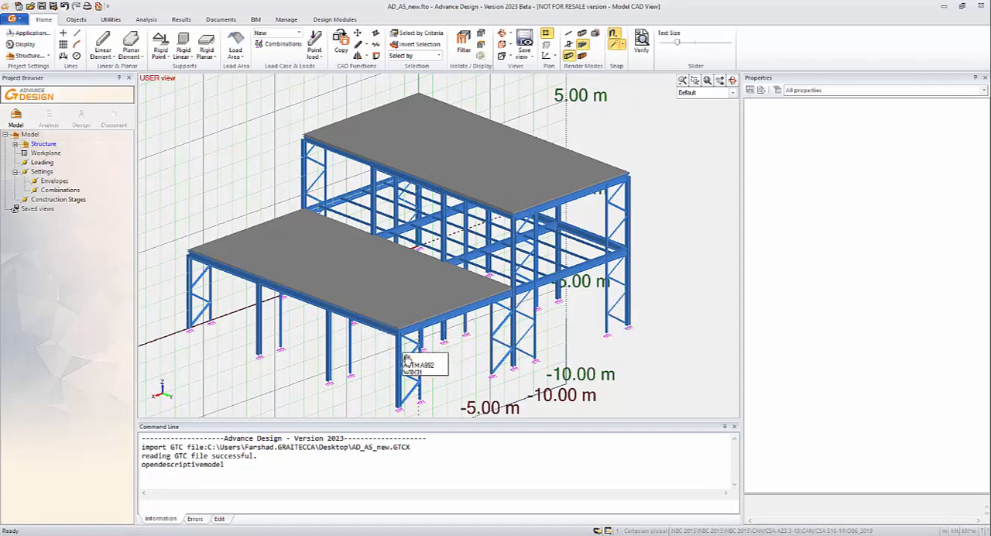
shift+middle_drag(447, 364, 564, 322)
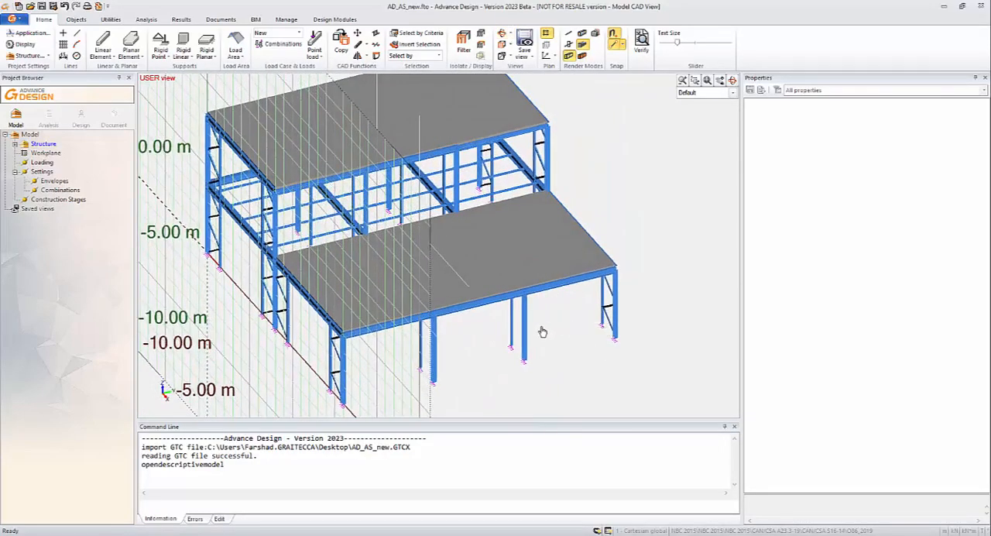
scroll(635, 309, up, 1)
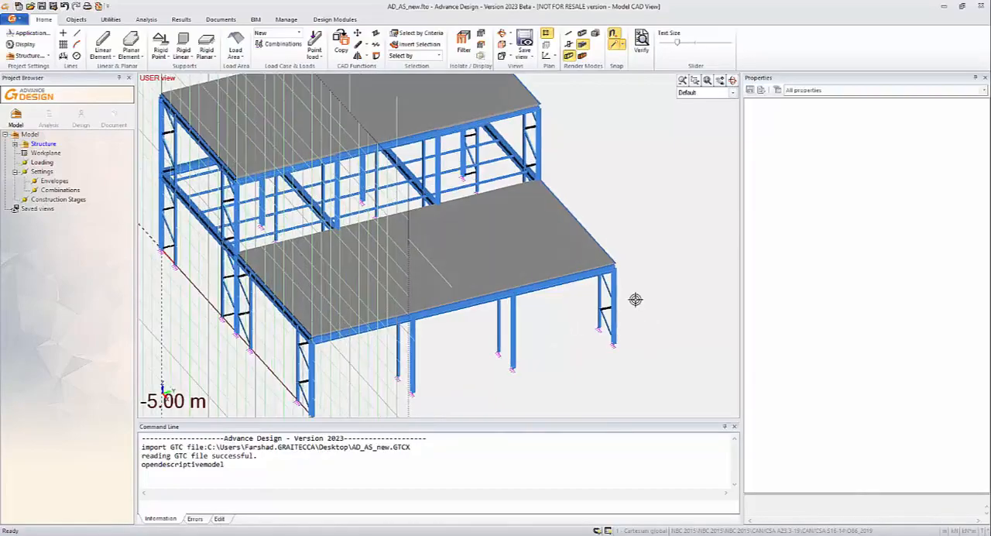
shift+middle_drag(634, 329, 516, 319)
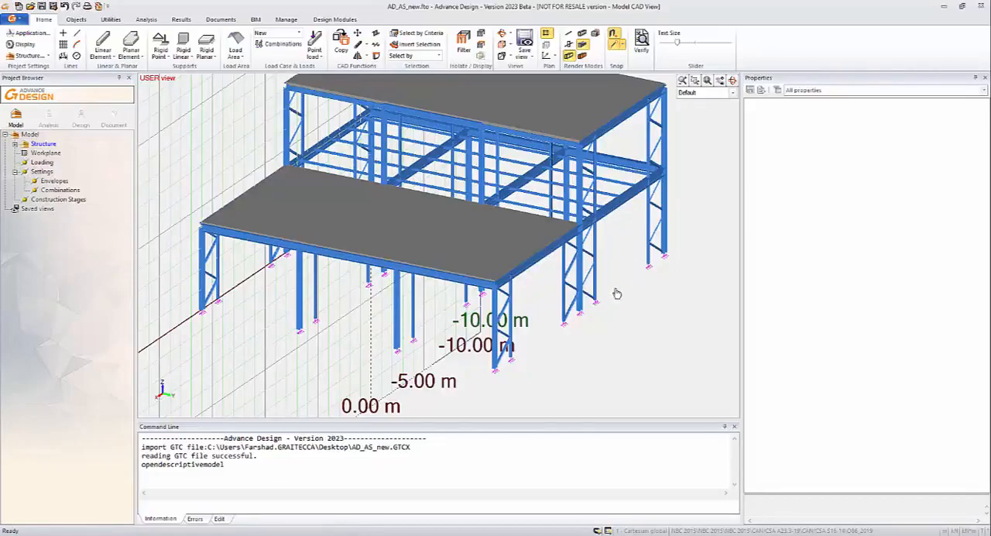
shift+middle_drag(527, 319, 622, 282)
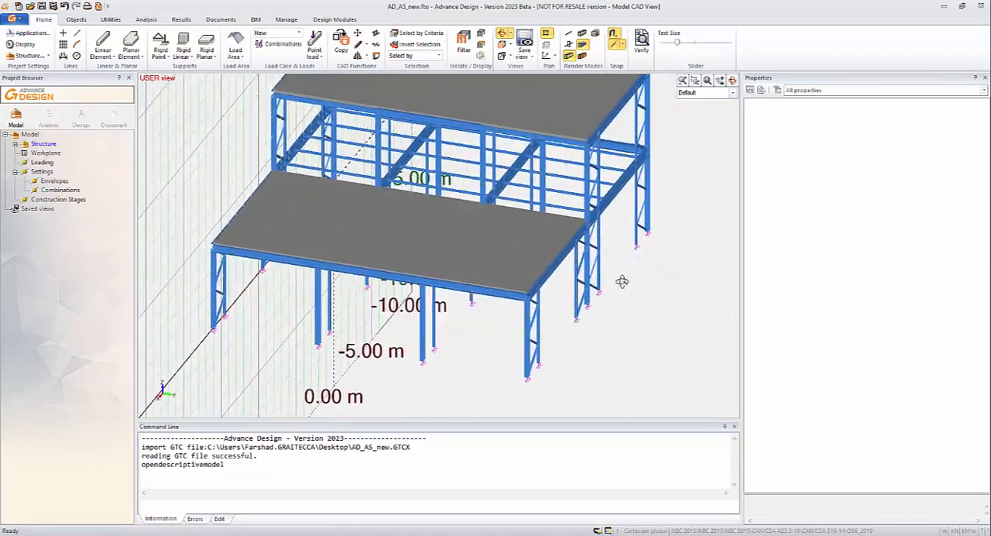
shift+middle_drag(539, 342, 650, 330)
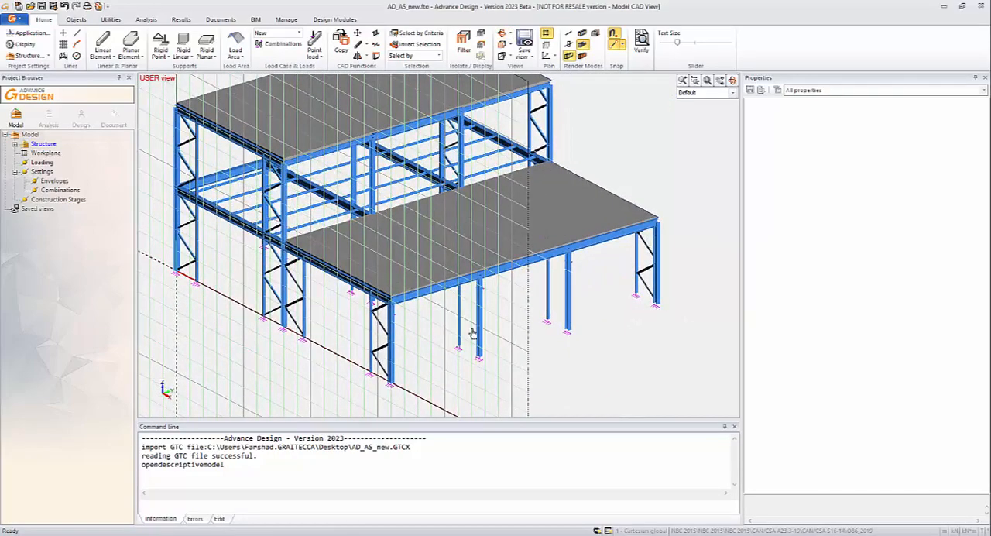
shift+middle_drag(473, 333, 447, 352)
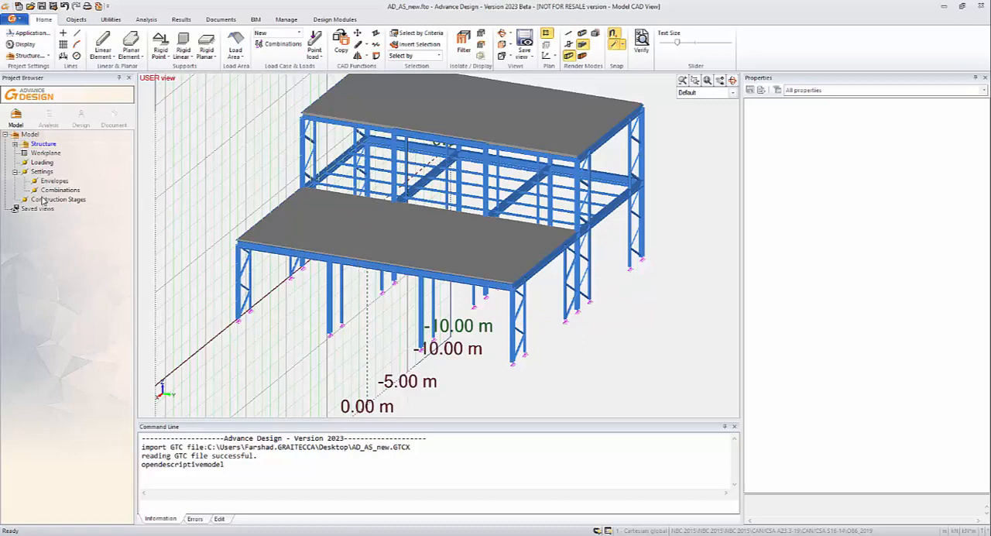
- Create a Dead Loads case family under the model's loading
right_click(37, 163)
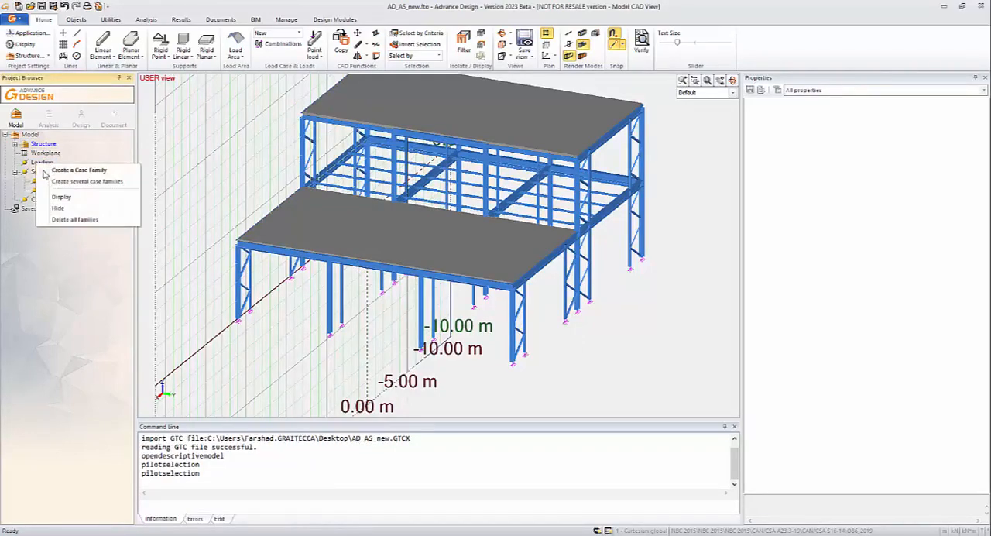
click(78, 170)
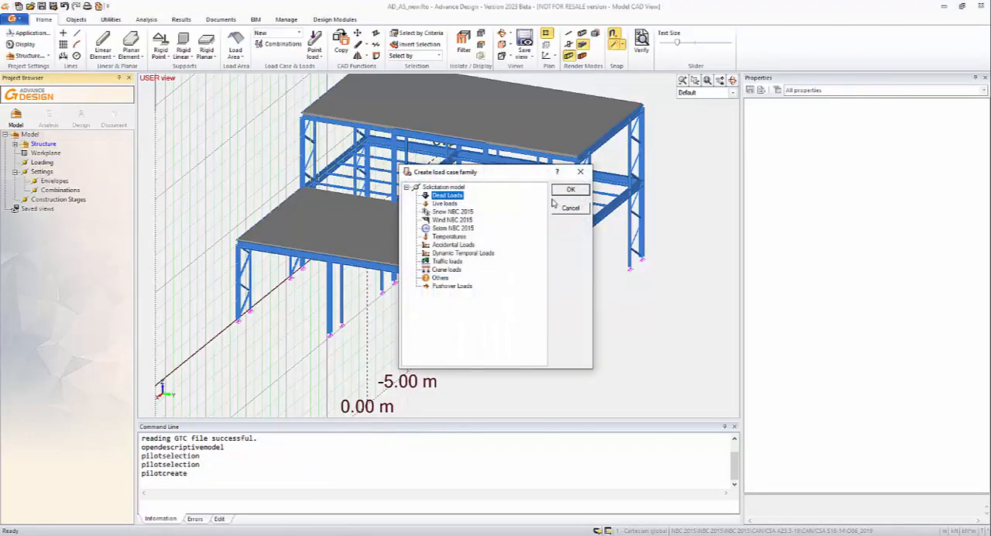
click(568, 191)
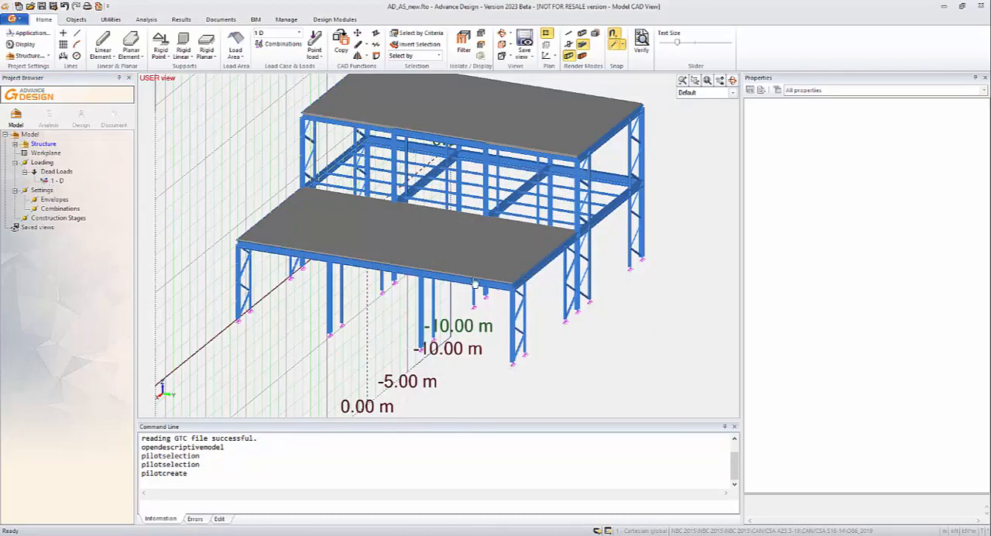
- Generate simplified load combinations with short time deflection combinations enabled and the Normal importance category, and accept them
shift+middle_drag(417, 242, 385, 248)
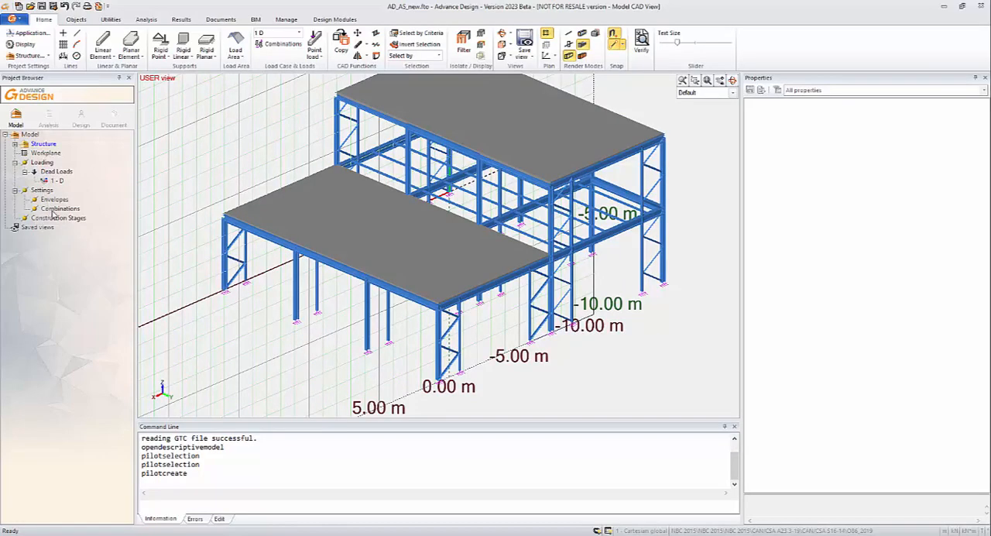
click(55, 209)
right_click(56, 210)
click(62, 218)
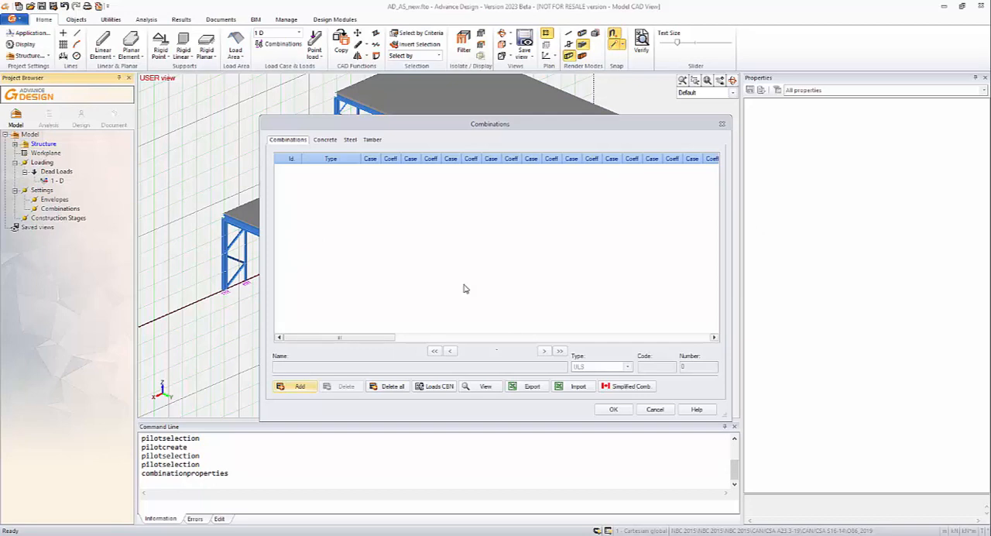
click(623, 386)
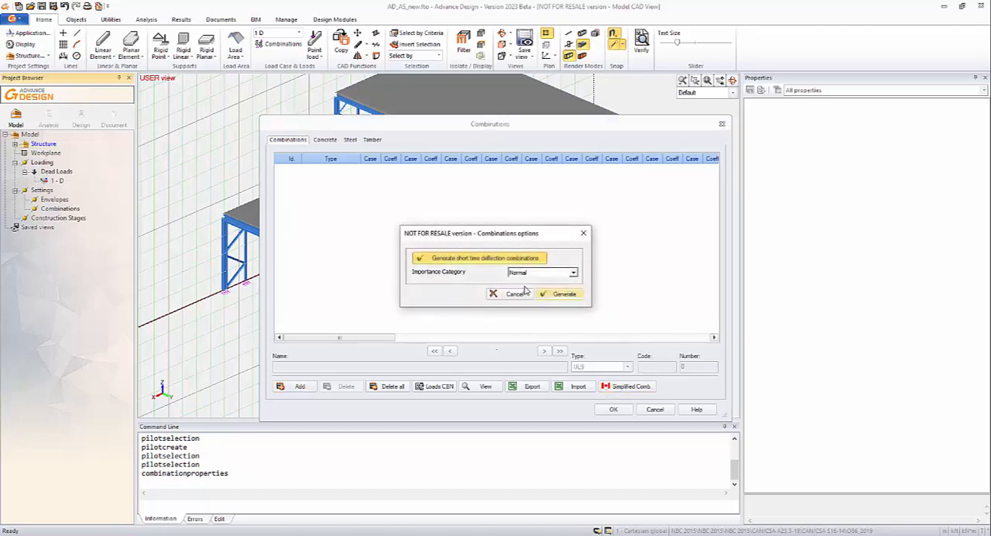
click(559, 294)
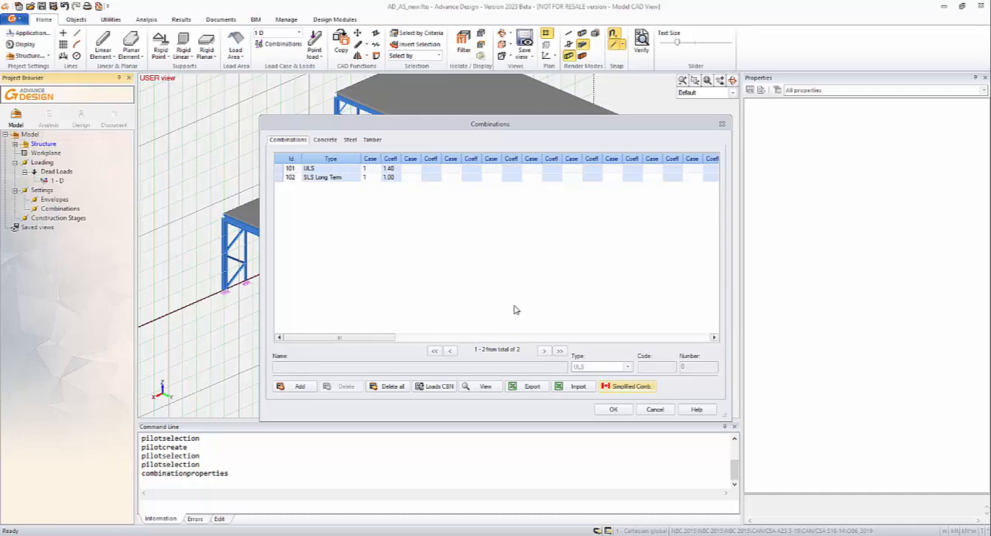
click(613, 408)
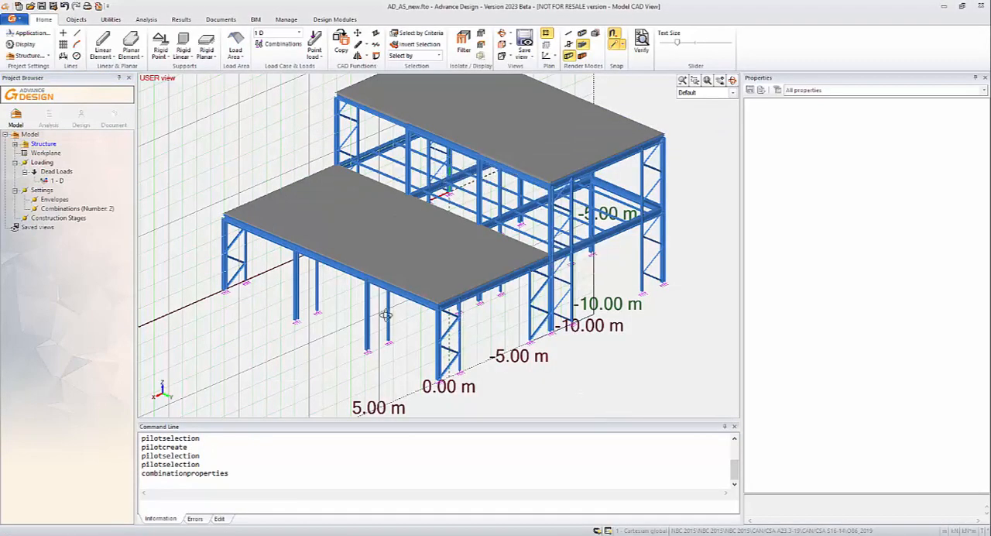
- Create a new analysis model and run the calculation sequence with the steel calculation included
mouse_move(385, 315)
middle_down()
mouse_move(518, 283)
mouse_move(538, 307)
mouse_move(379, 307)
mouse_move(398, 322)
middle_up()
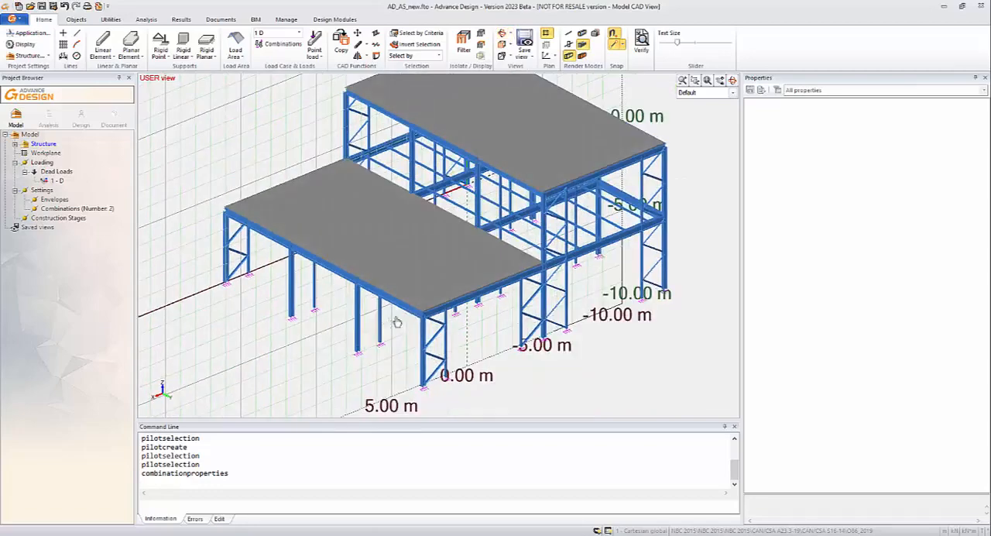
click(48, 116)
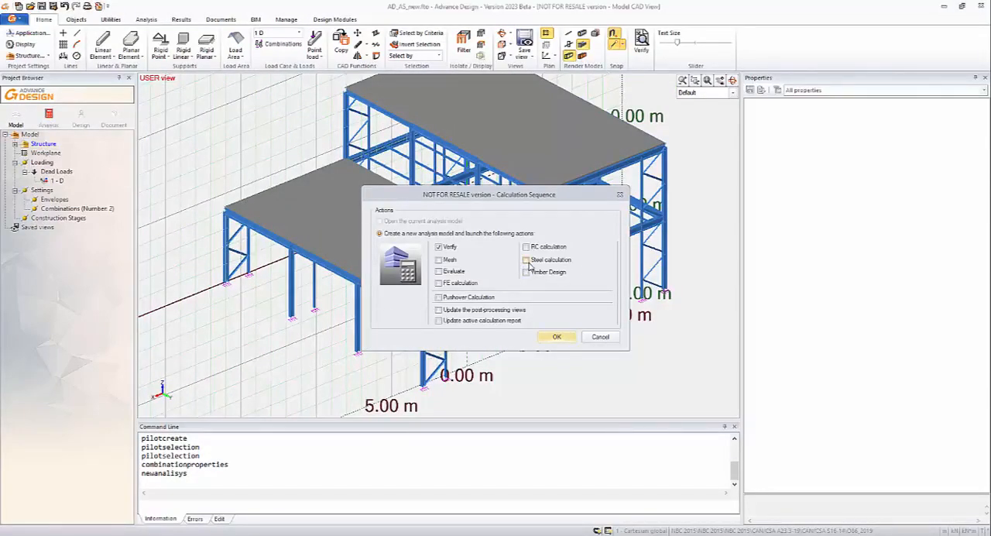
click(527, 260)
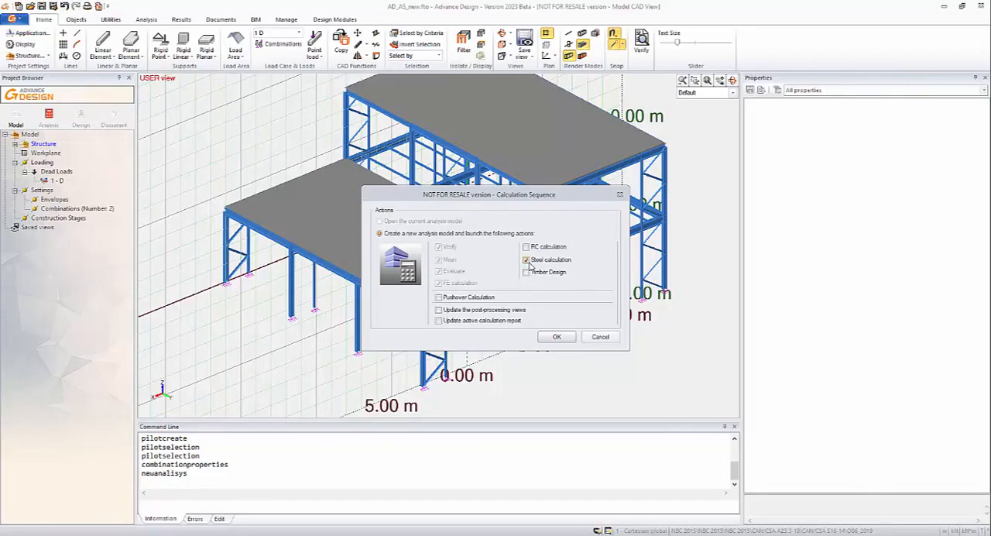
click(554, 338)
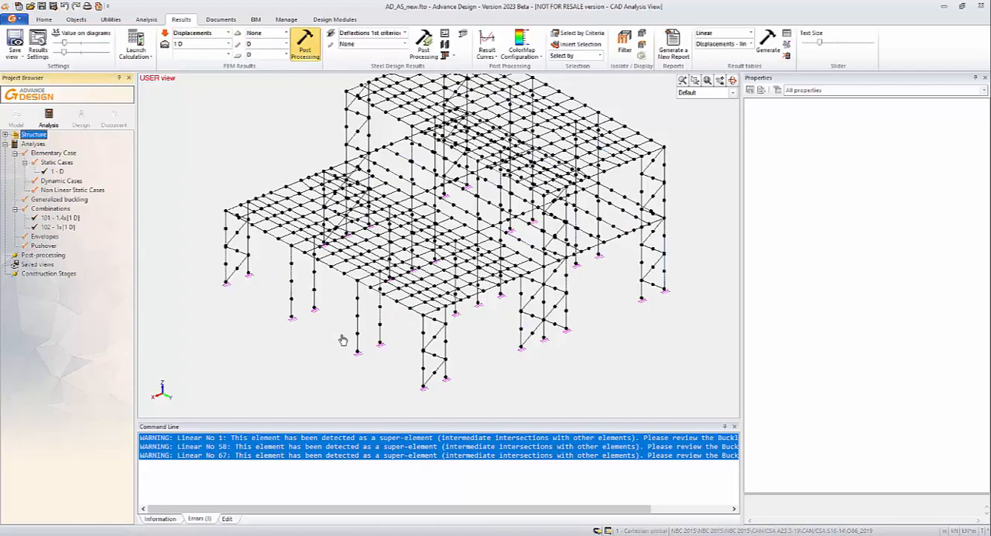
- Display the D displacements of load case 1 D on the linear and planar elements and inspect the deformed structure
middle_drag(385, 287, 420, 326)
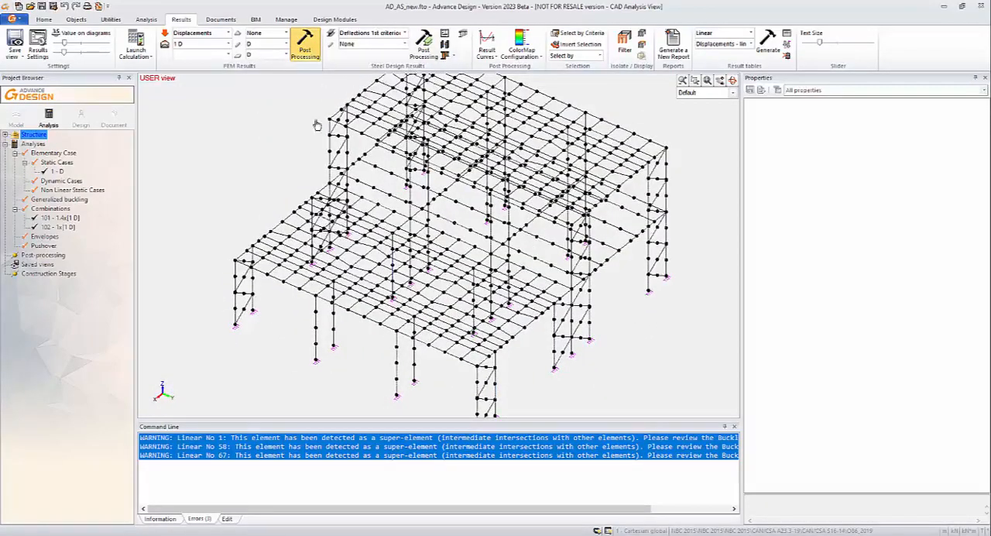
shift+middle_drag(541, 304, 573, 306)
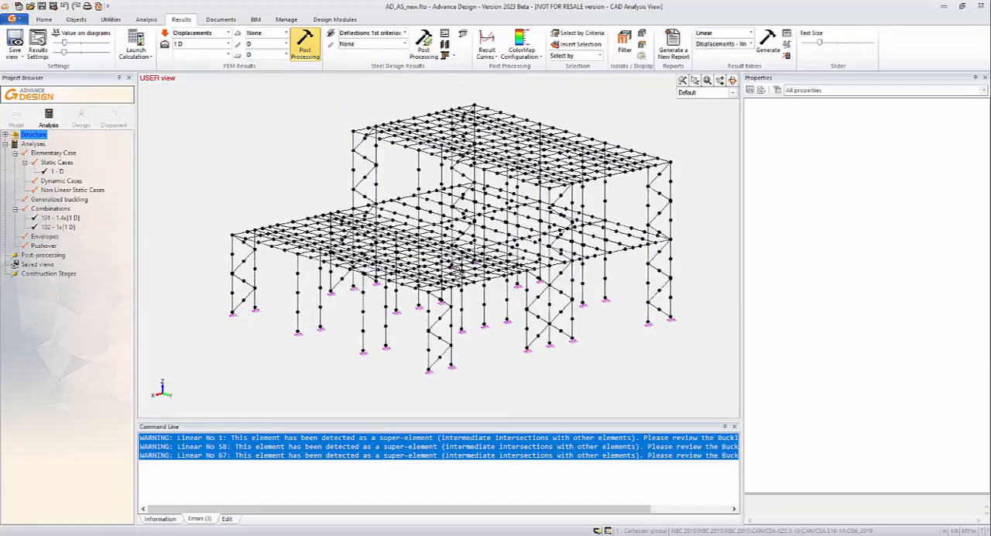
click(306, 51)
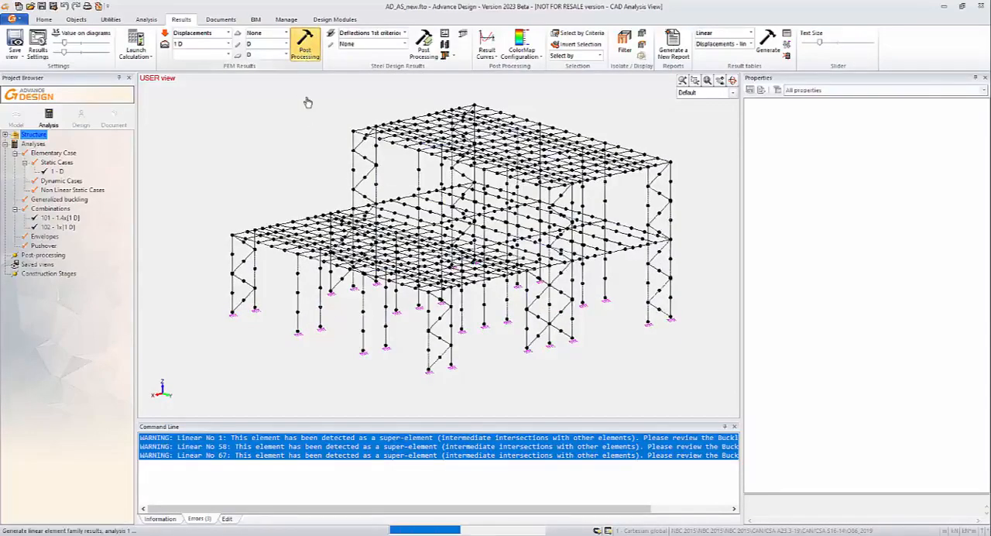
shift+middle_drag(350, 260, 410, 248)
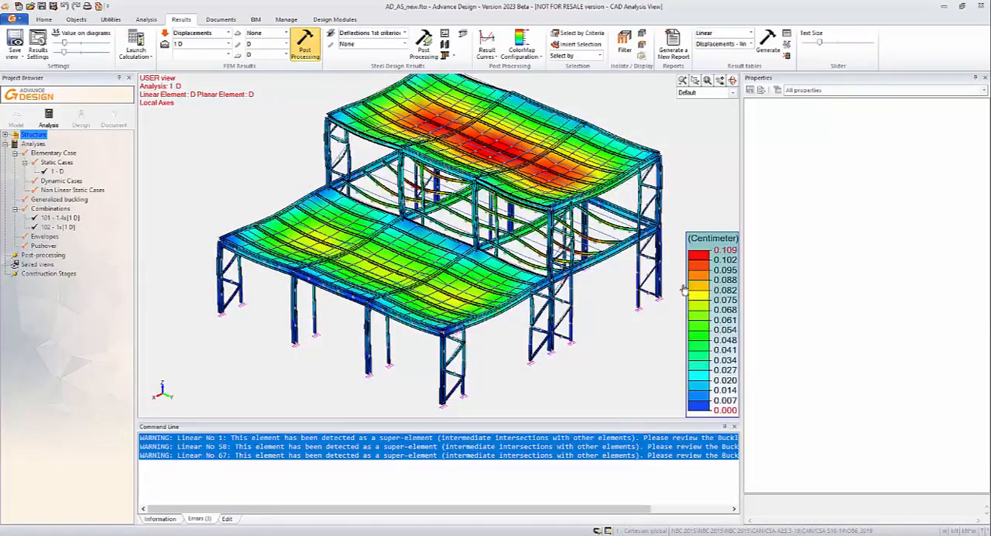
shift+middle_drag(610, 312, 599, 308)
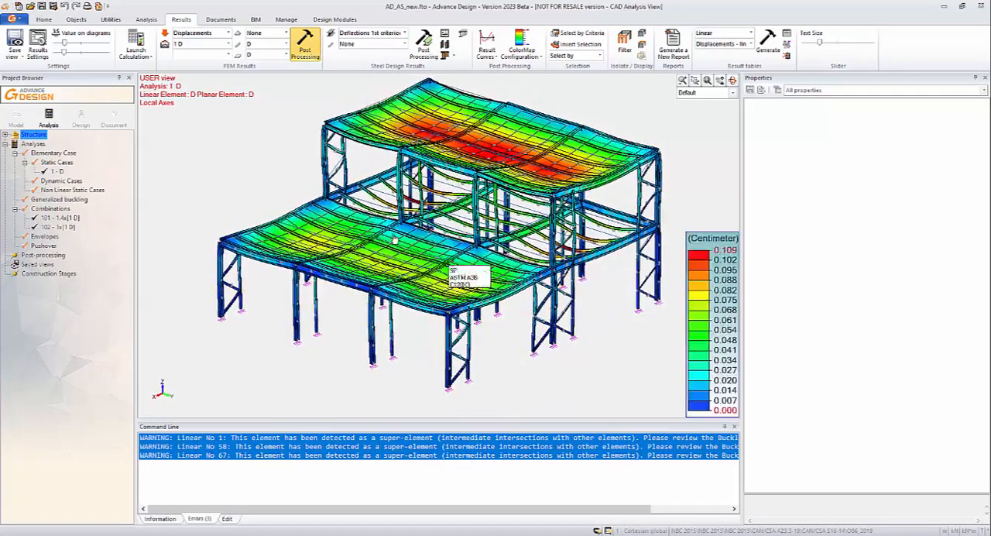
- Display the Fx forces on the linear elements for load case 1 D and inspect the diagrams from different sides
click(226, 35)
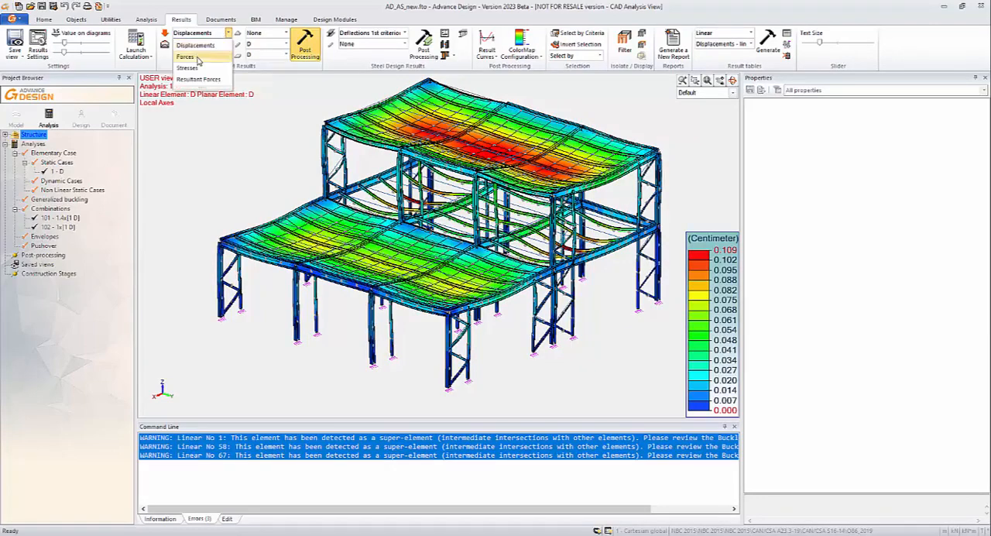
click(211, 48)
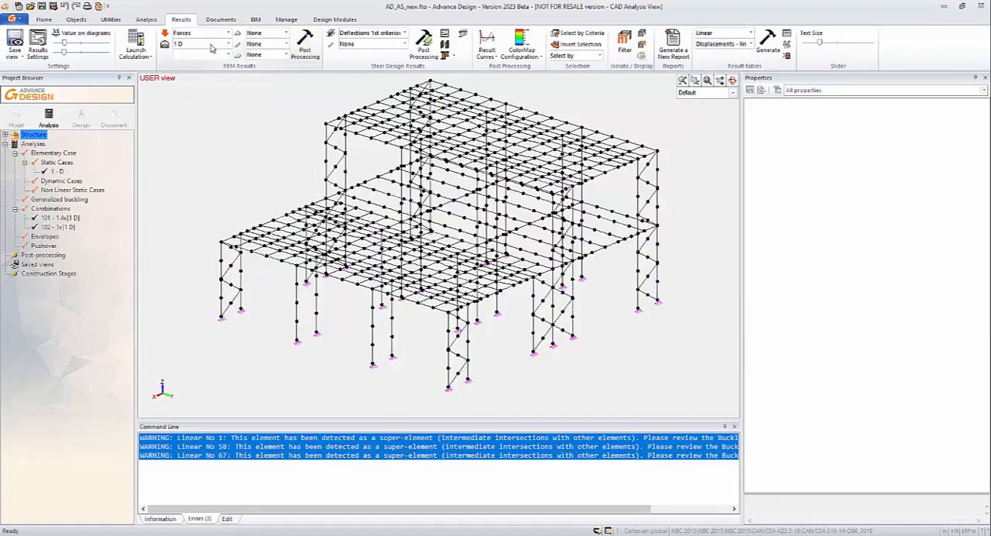
click(285, 46)
click(263, 55)
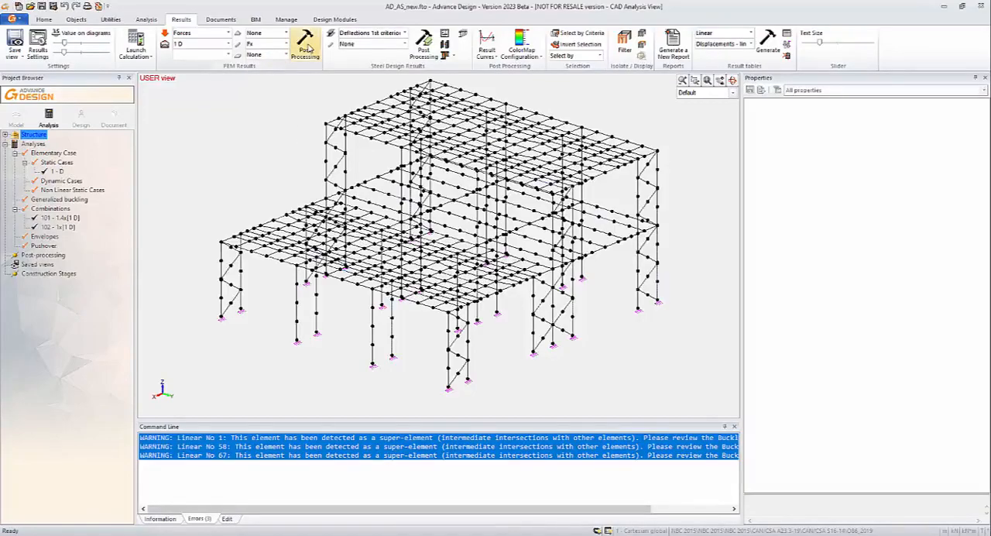
click(306, 48)
shift+middle_drag(464, 371, 425, 365)
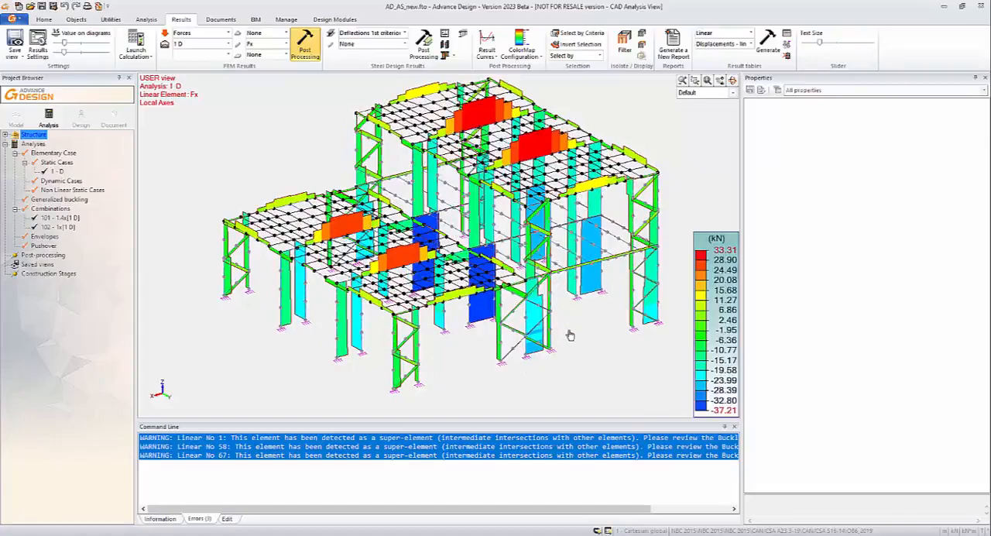
shift+middle_drag(570, 334, 493, 333)
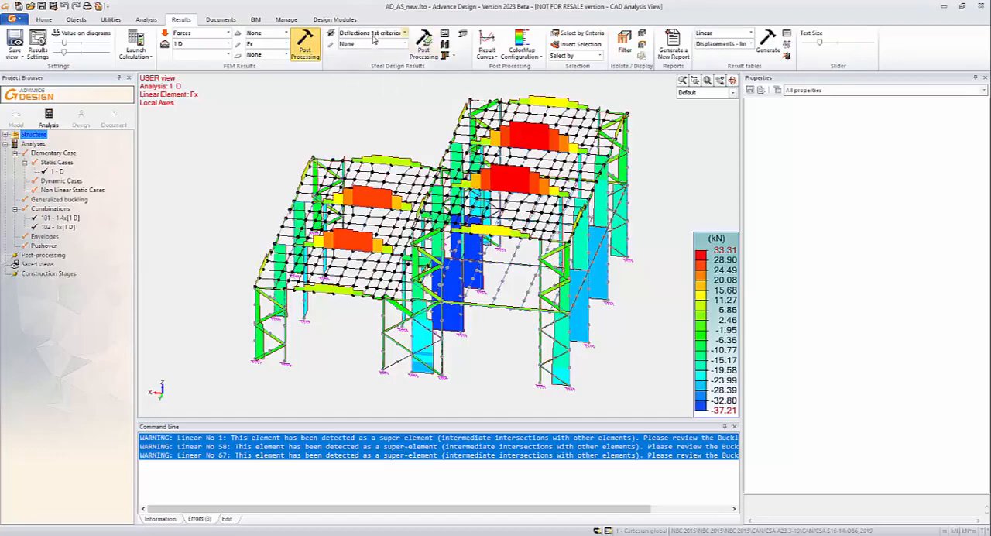
- Display the steel design strength results as the Max Work ratio on the linear elements
click(404, 34)
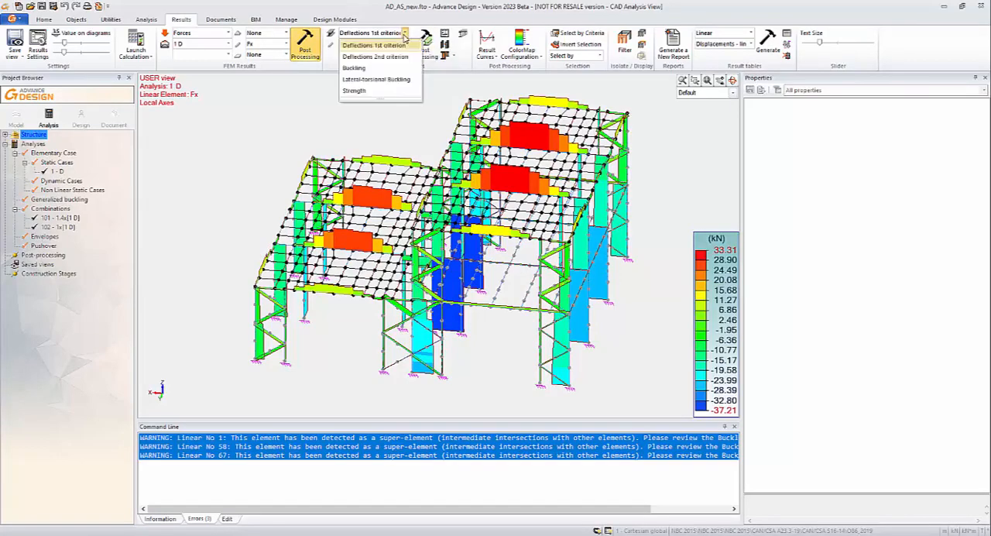
click(380, 90)
click(391, 46)
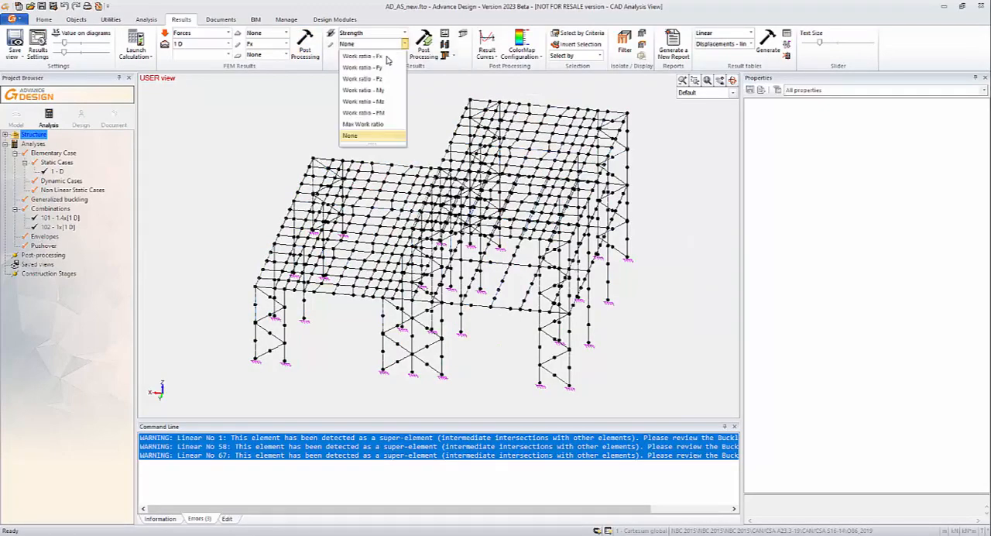
click(380, 125)
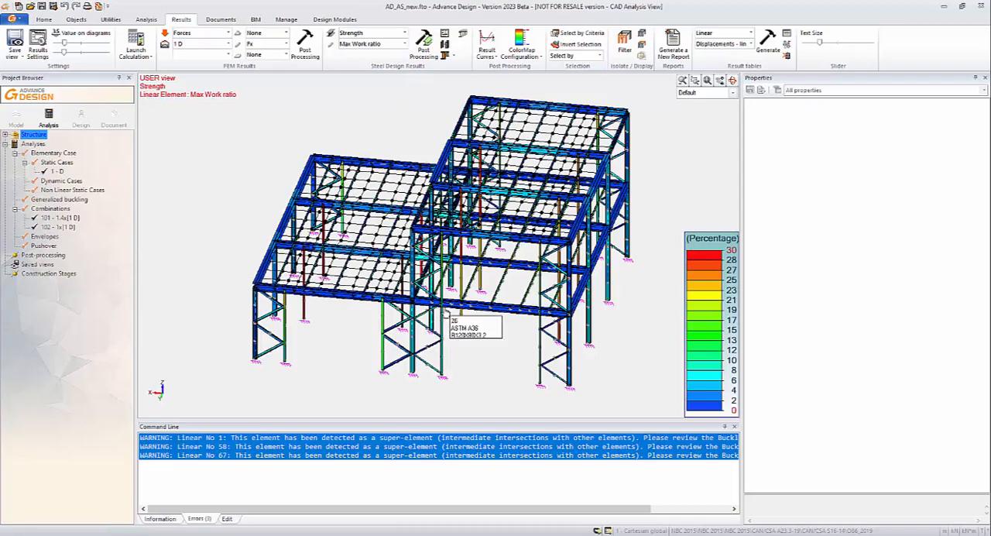
- Examine the strength work ratios from several sides and close up, comparing the columns, beams and bracing with the percentage colour scale
middle_drag(456, 300, 566, 317)
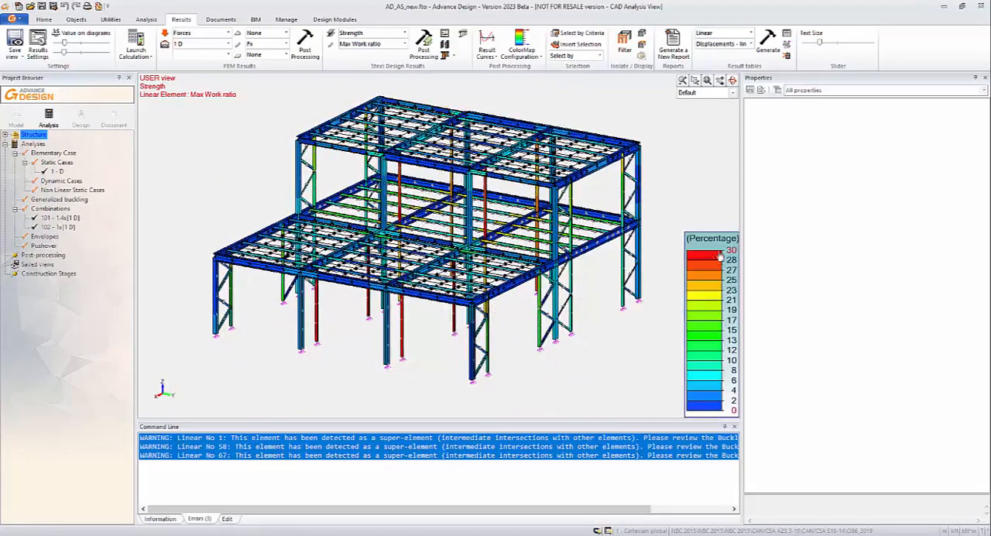
scroll(424, 349, up, 5)
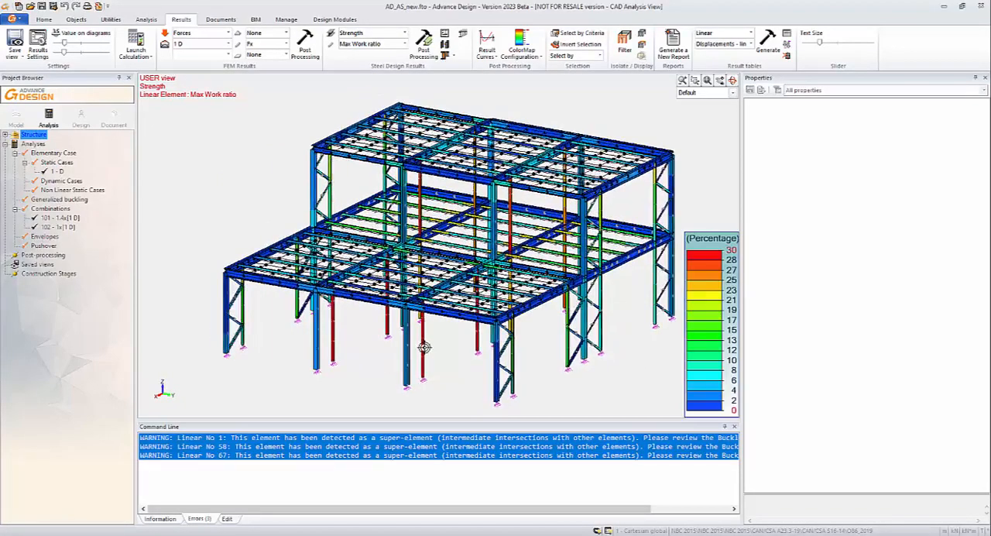
scroll(424, 349, up, 2)
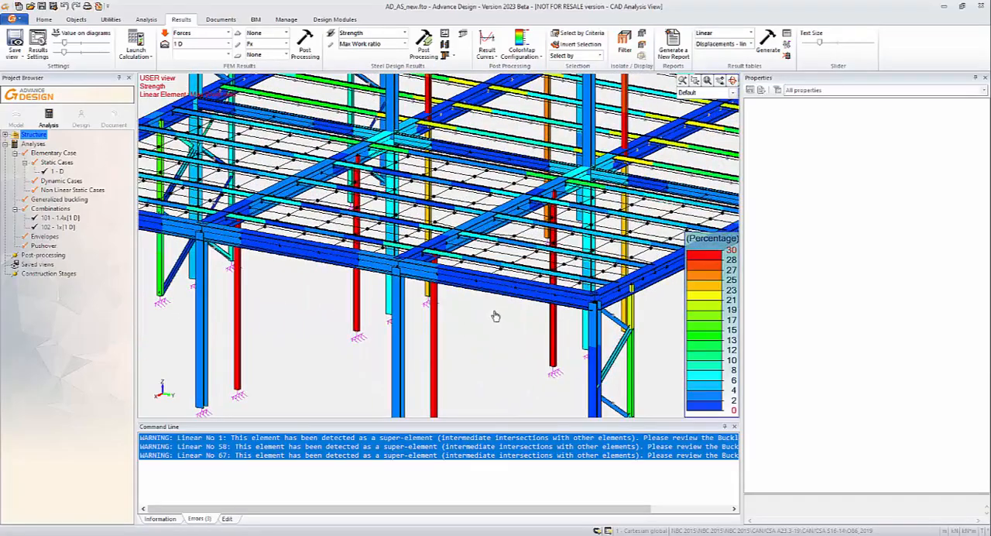
shift+middle_drag(495, 316, 584, 285)
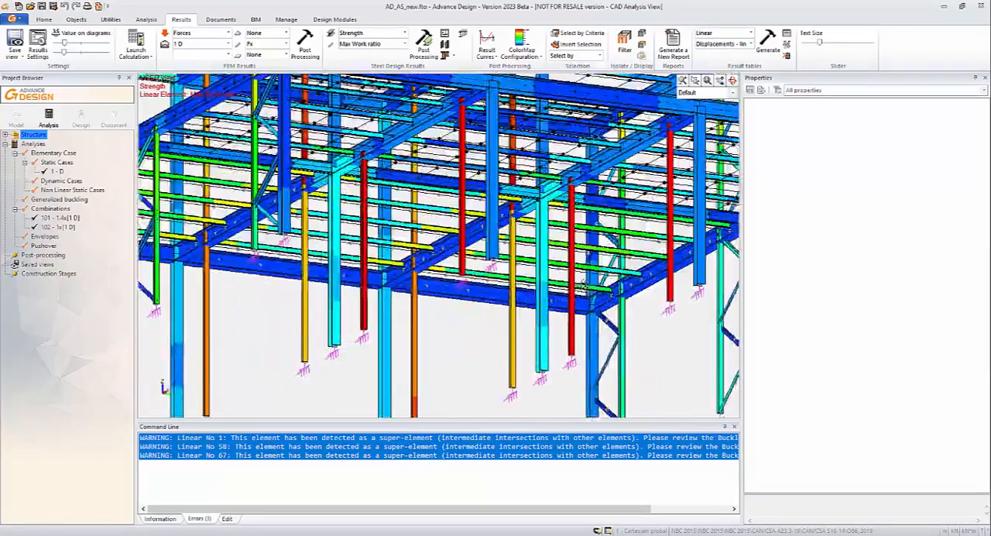
scroll(547, 306, down, 8)
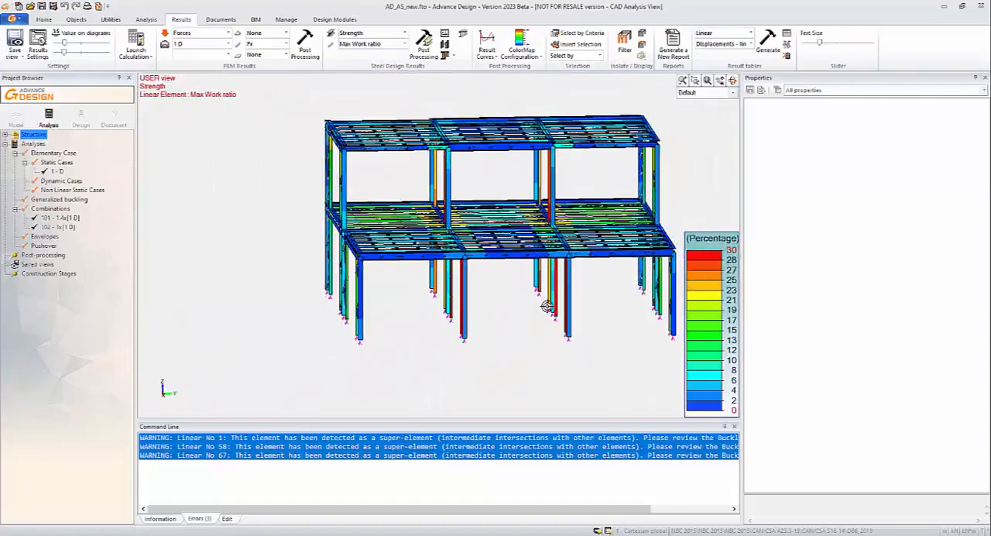
shift+middle_drag(548, 311, 489, 326)
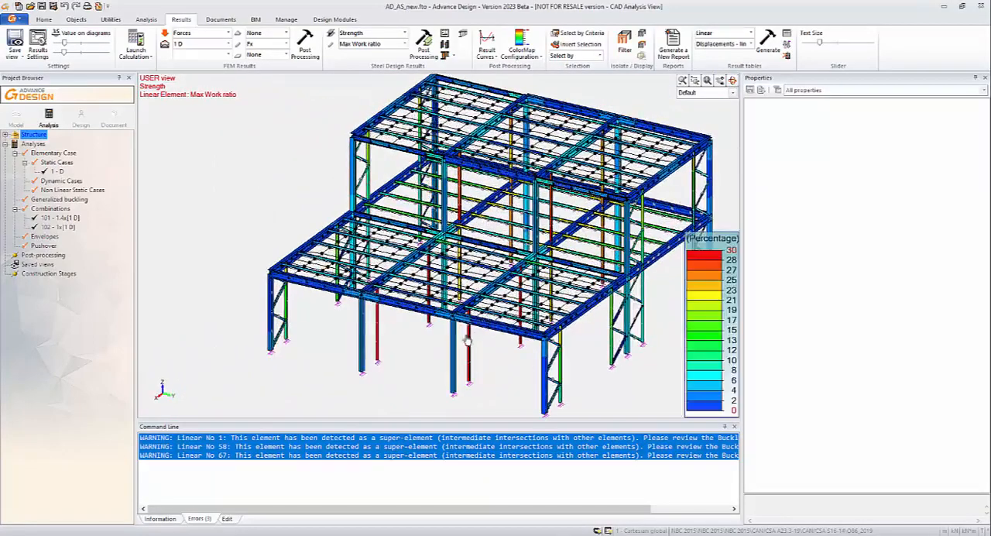
shift+middle_drag(434, 371, 400, 367)
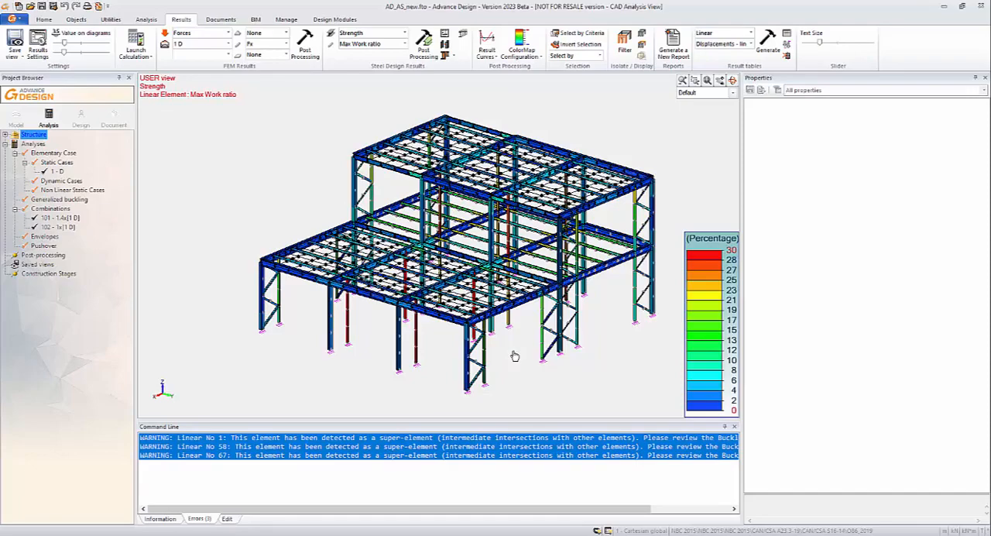
mouse_move(411, 347)
shift+middle_down()
mouse_move(506, 392)
mouse_move(589, 299)
mouse_move(581, 314)
mouse_move(542, 297)
mouse_move(477, 345)
mouse_move(400, 347)
shift+middle_up()
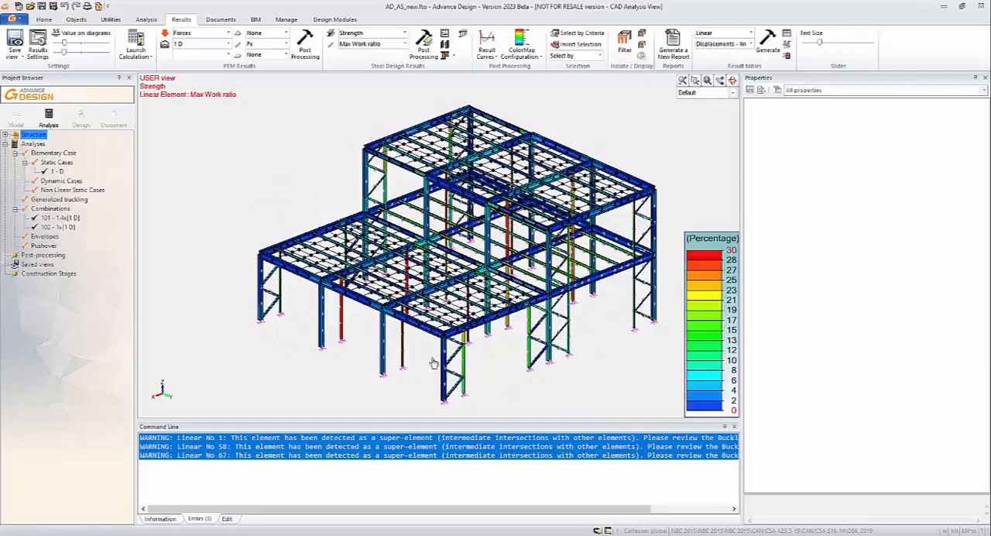
shift+middle_drag(418, 358, 563, 365)
shift+middle_drag(481, 392, 466, 383)
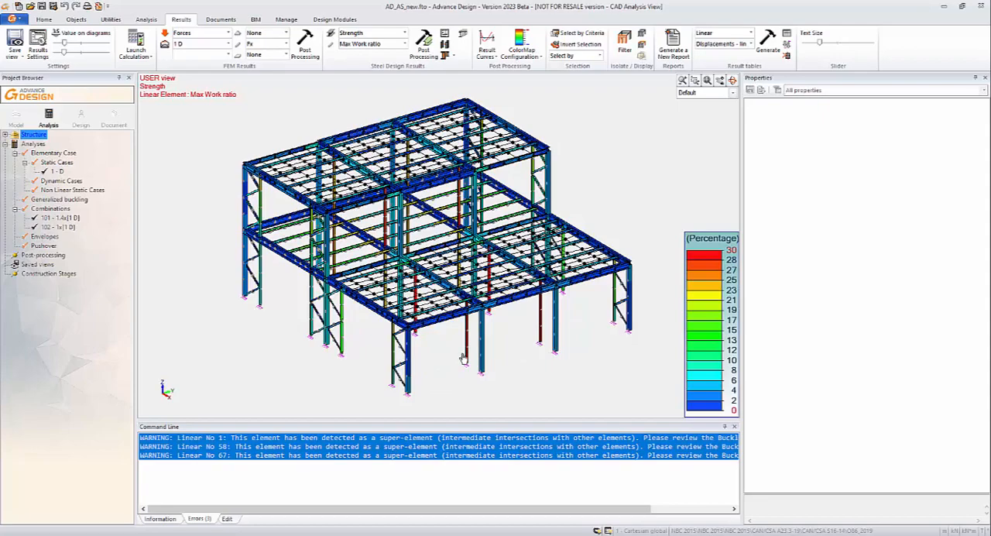
middle_drag(454, 374, 483, 290)
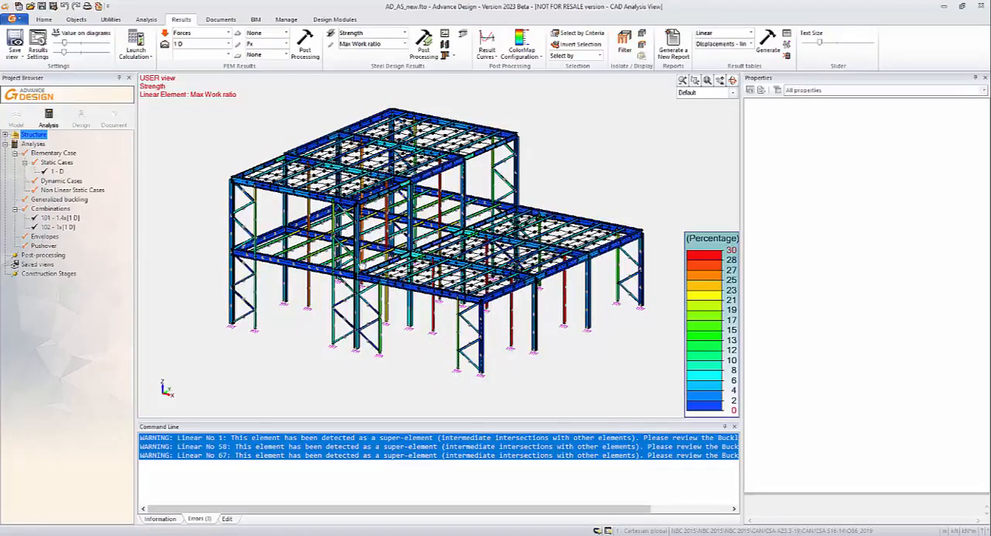
- Return to the structural model and change the cross section of the lower roof's outer corner column to AISC W21x62
click(16, 118)
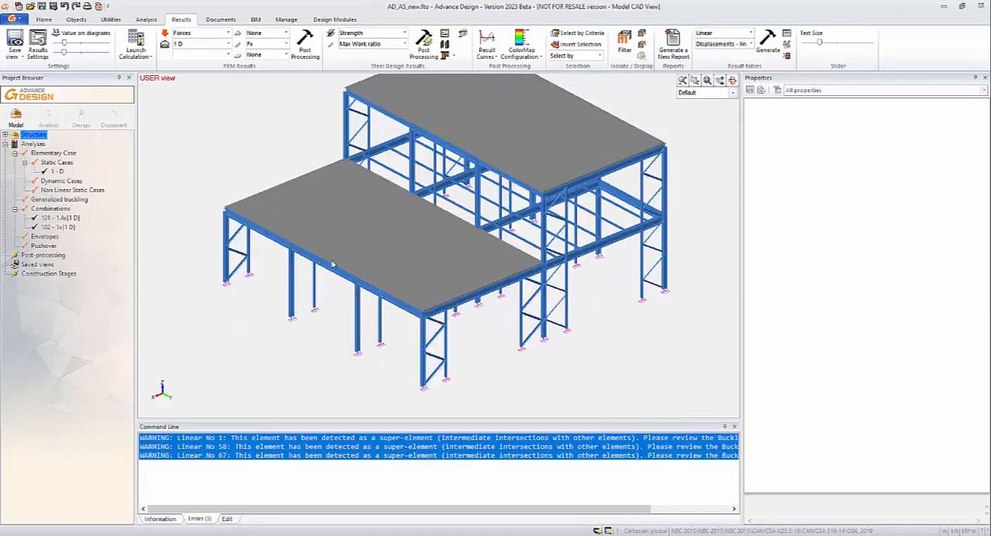
middle_drag(398, 309, 489, 297)
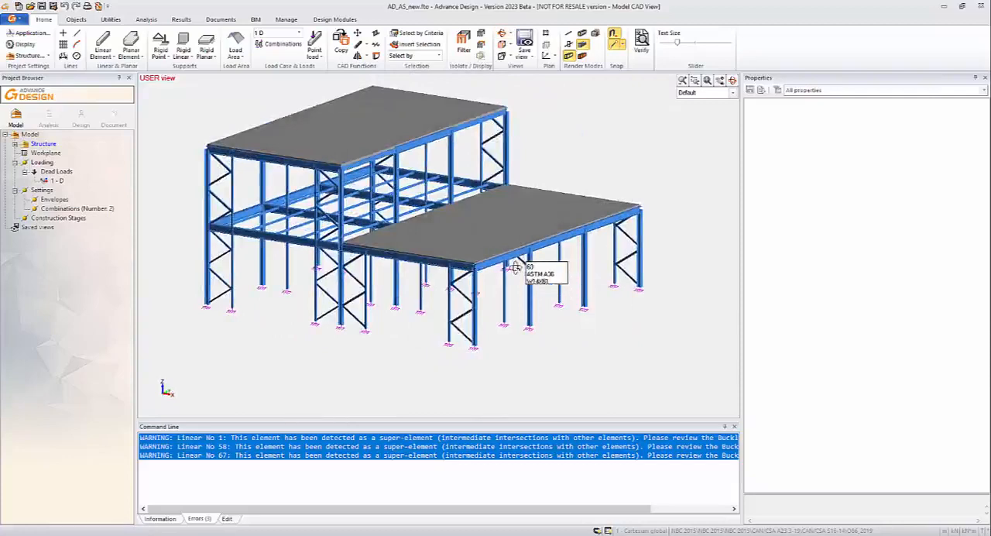
shift+middle_drag(513, 265, 470, 255)
scroll(469, 256, up, 3)
scroll(470, 302, up, 2)
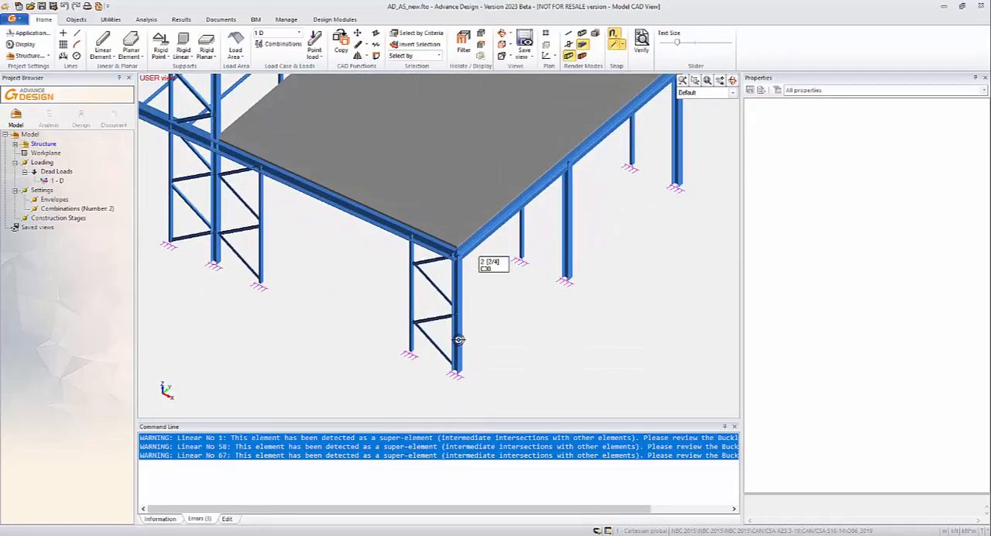
click(457, 342)
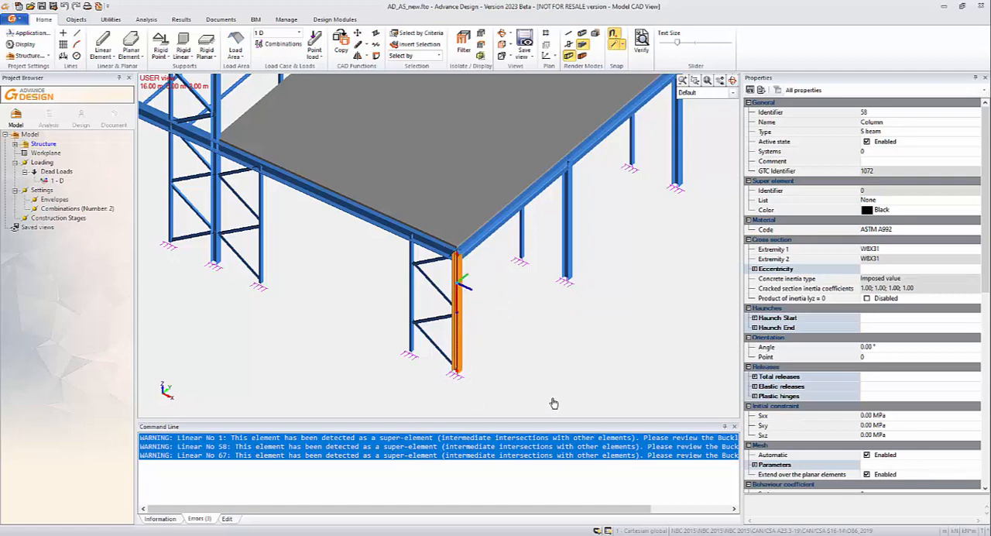
click(887, 250)
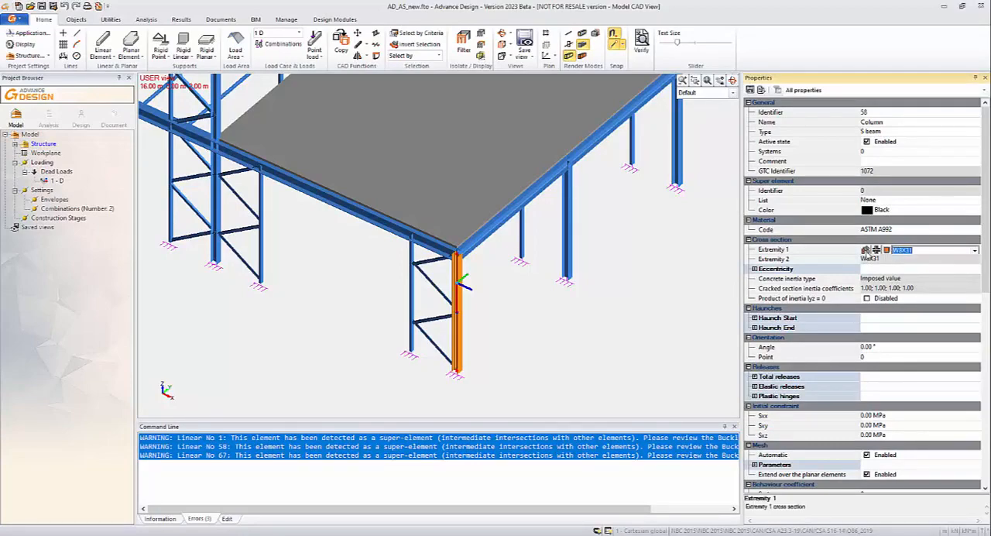
click(866, 250)
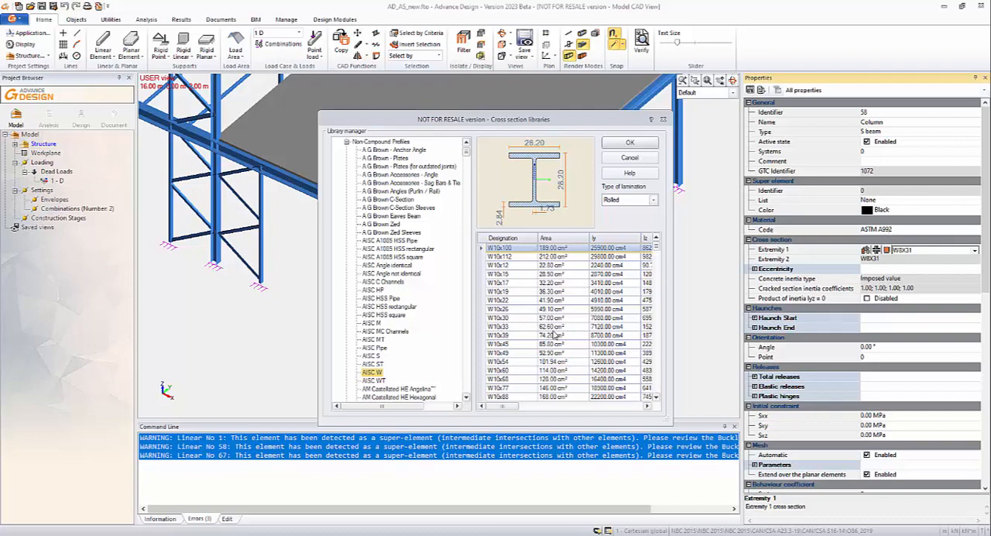
scroll(553, 333, down, 20)
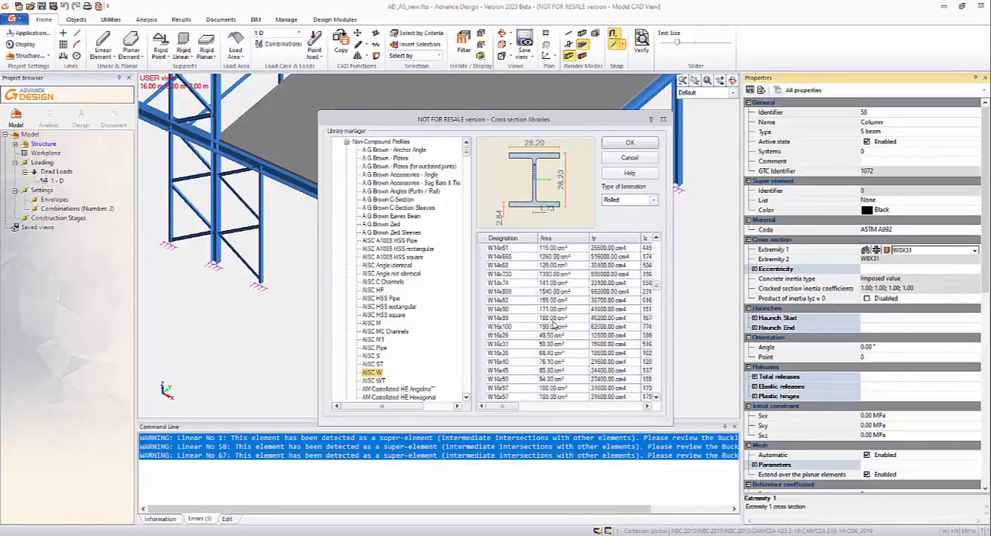
scroll(552, 320, down, 6)
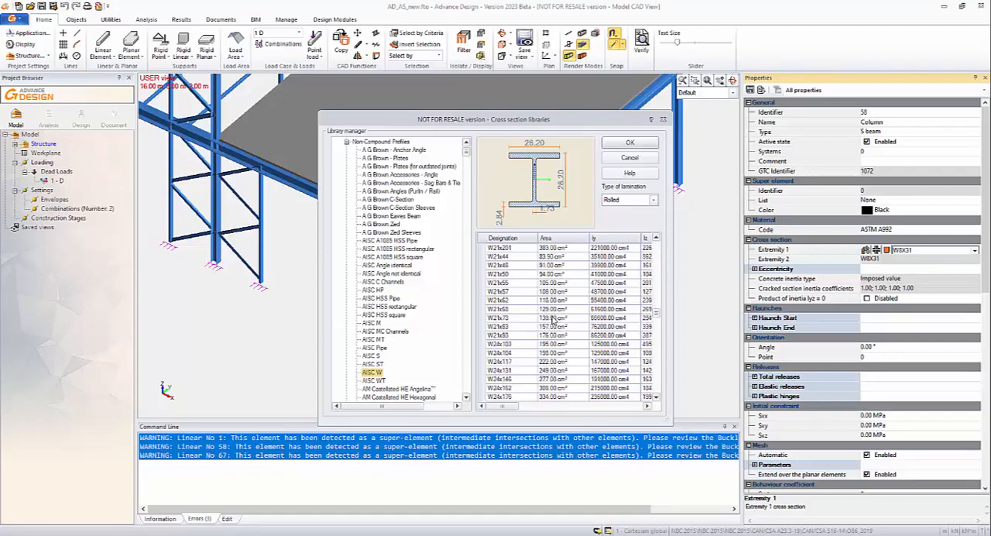
click(492, 302)
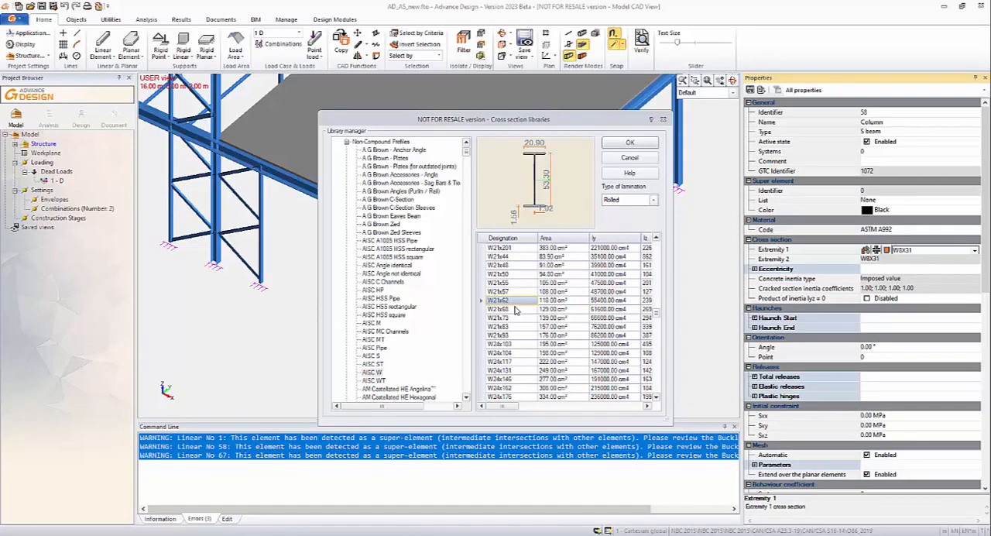
click(630, 144)
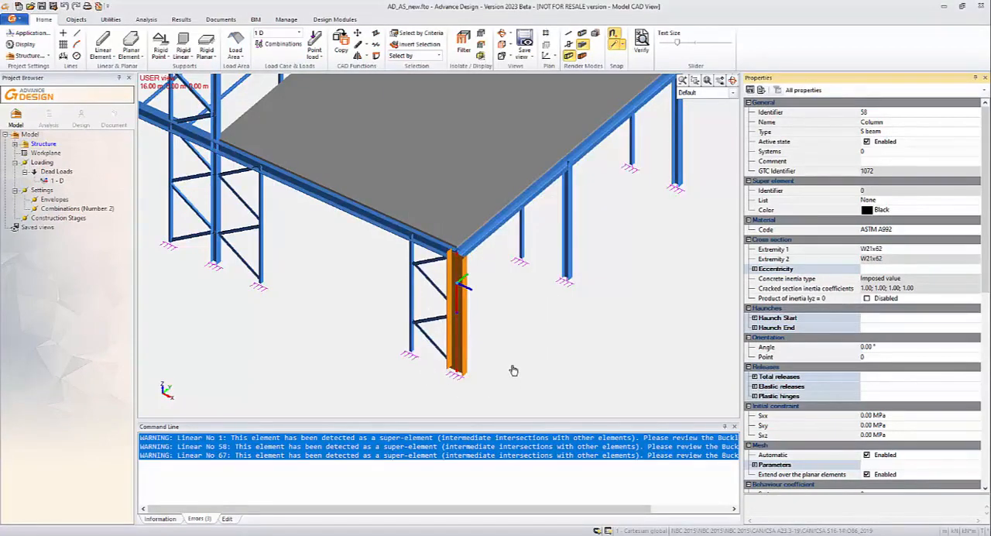
- Deselect the corner column and examine its new section from different sides, close up and within the whole structure
middle_drag(514, 370, 504, 351)
drag(503, 350, 553, 362)
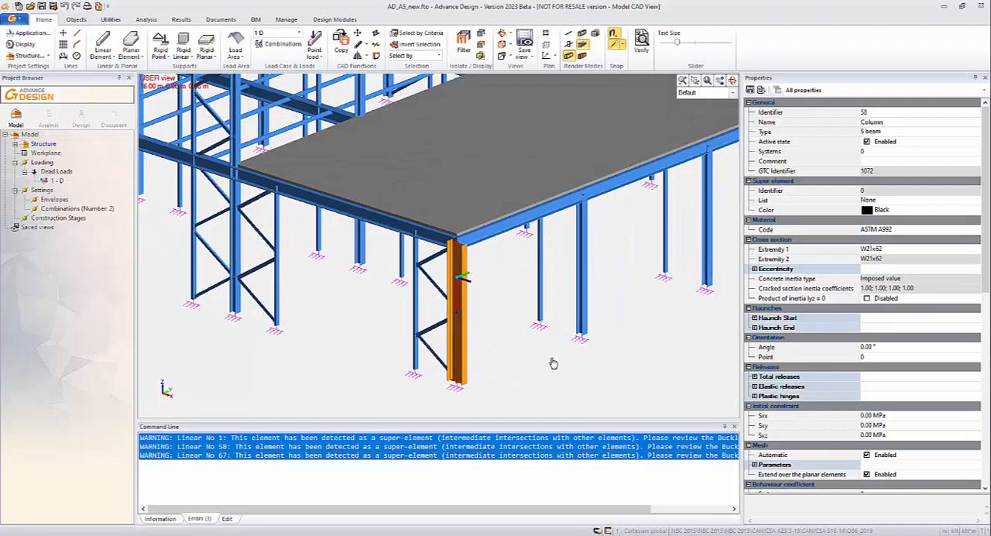
click(553, 363)
middle_drag(504, 356, 442, 364)
scroll(442, 360, down, 2)
scroll(444, 367, down, 1)
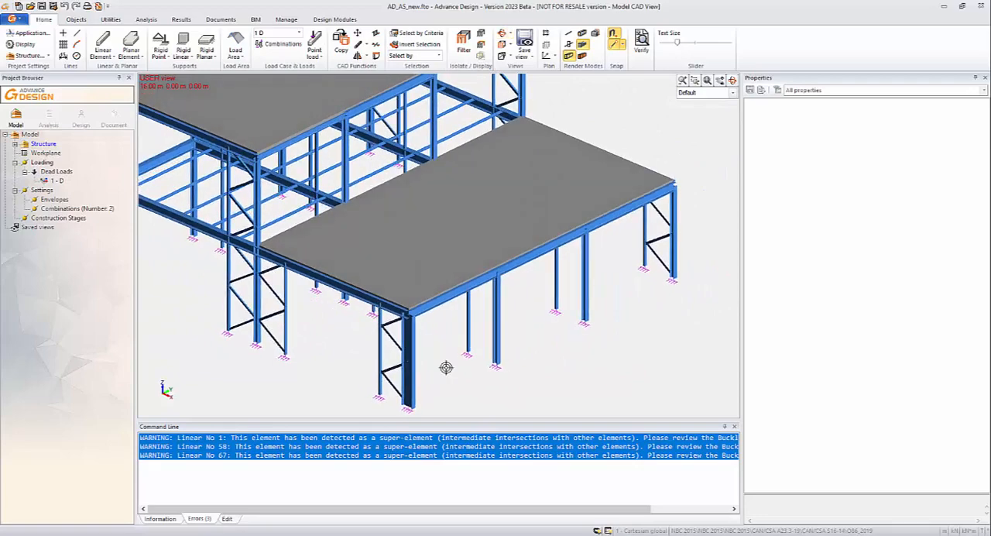
scroll(562, 331, down, 2)
middle_drag(454, 382, 504, 374)
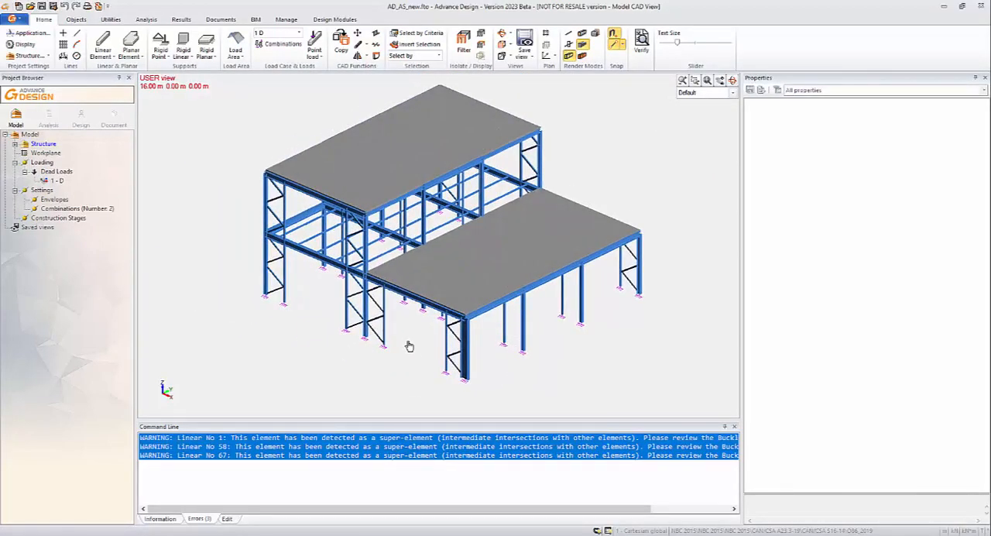
- Export the modified model as a Graitec Exchange Archive named AD_AS_new_synch.GTCX on the Desktop
click(256, 20)
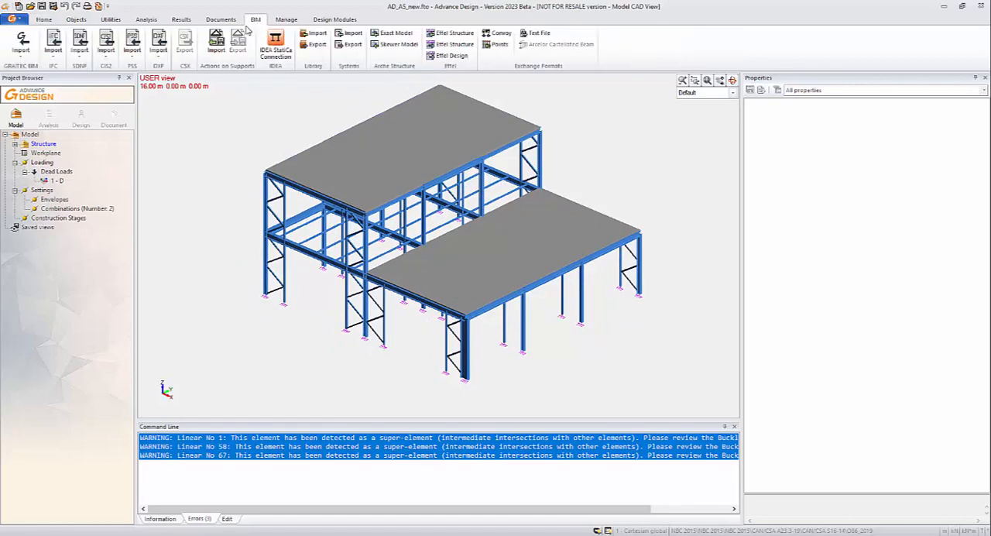
click(21, 57)
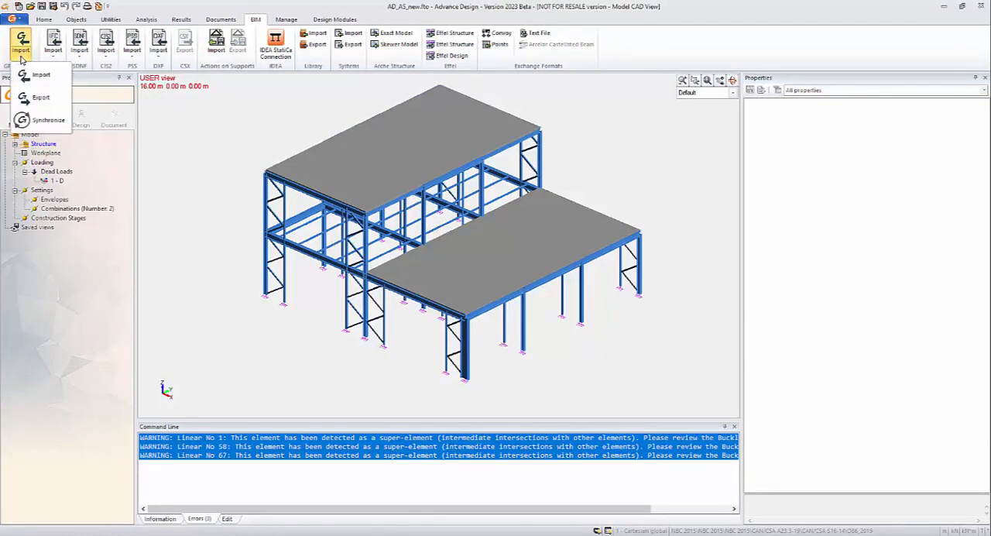
click(34, 97)
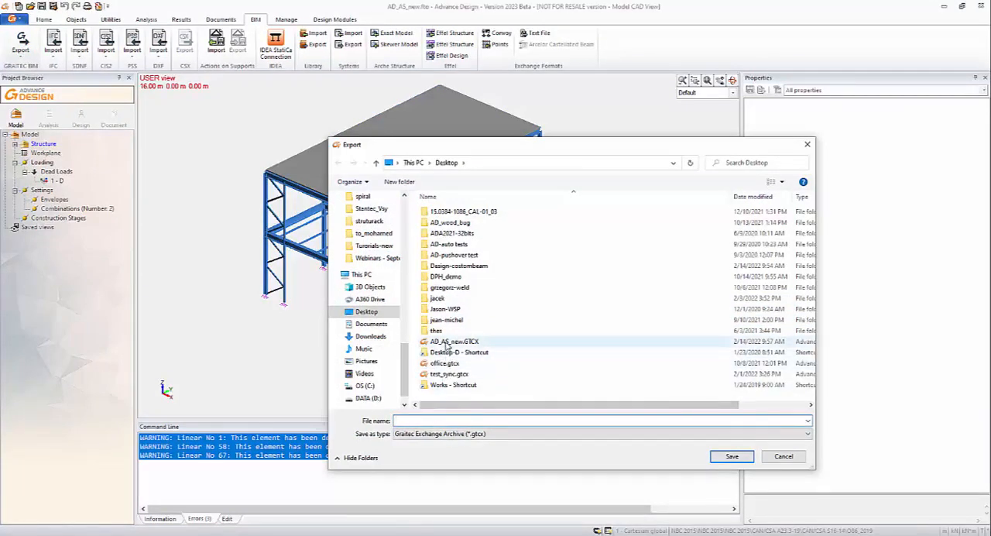
click(447, 344)
click(424, 420)
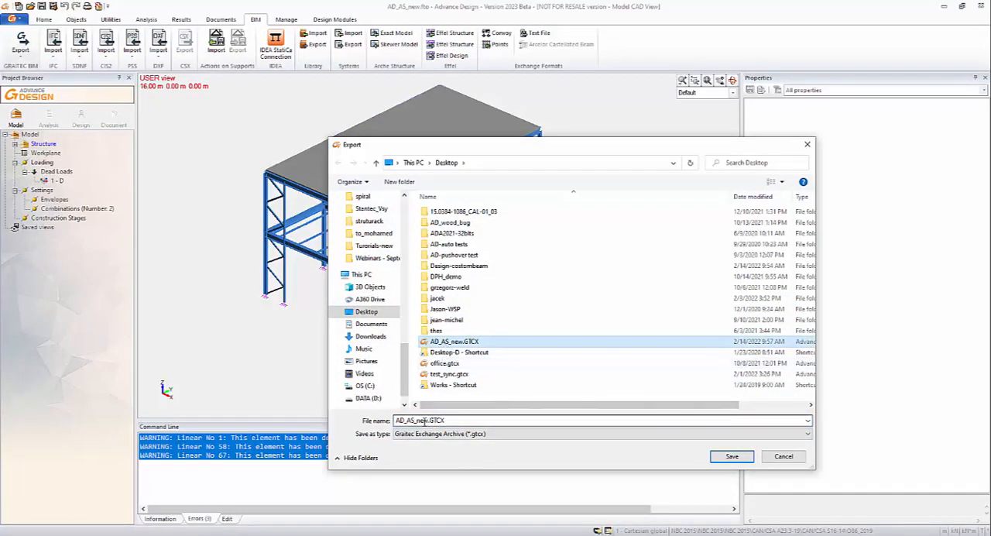
double_click(428, 420)
click(428, 421)
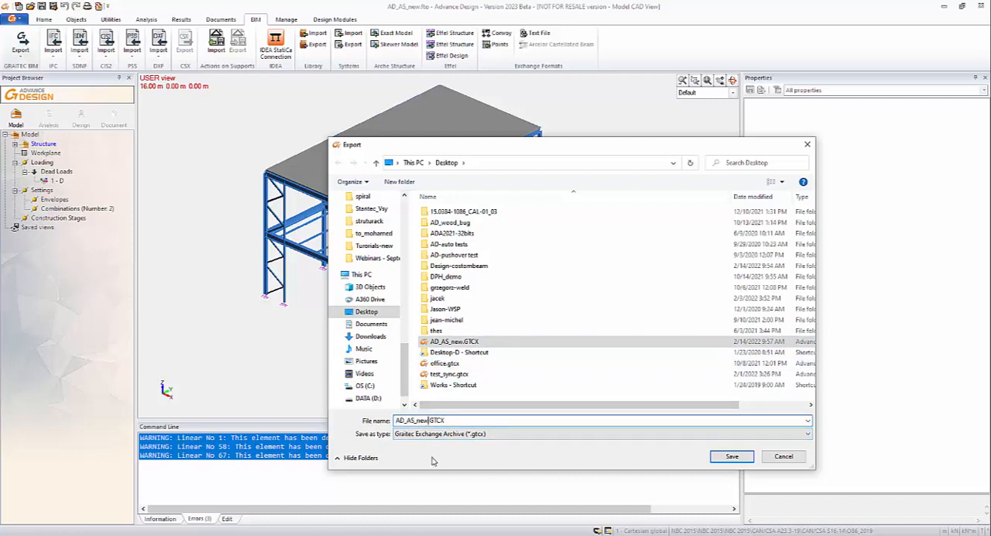
text(_s)
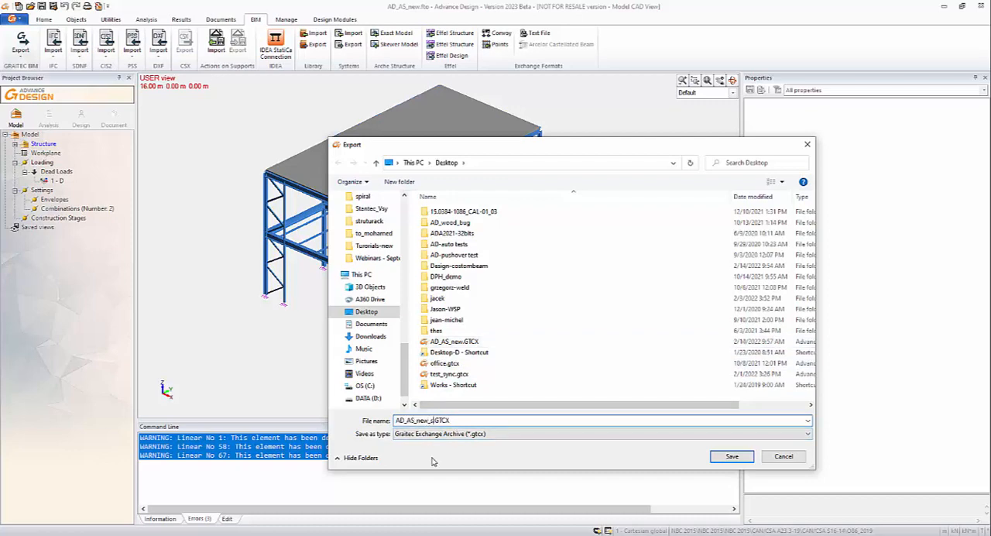
text(ynch)
click(711, 459)
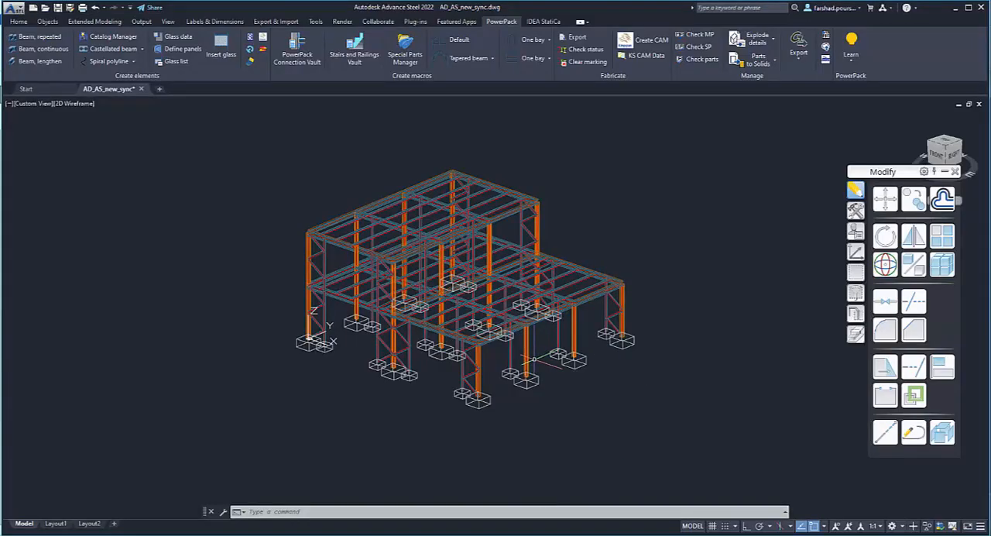
- Switch to Advance Steel and start a GTCX synchronization for the AD_AS_new_sync drawing
middle_drag(537, 374, 525, 345)
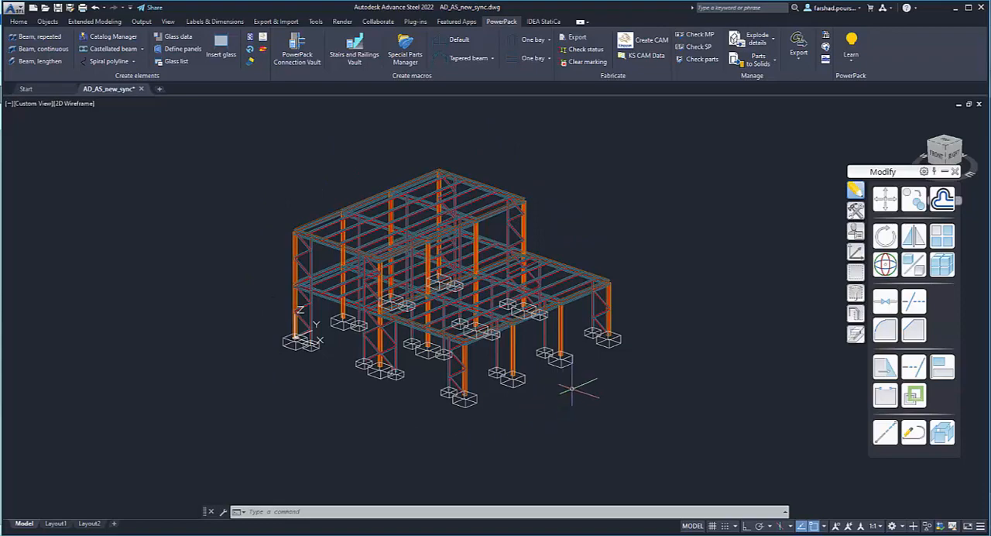
scroll(449, 418, up, 5)
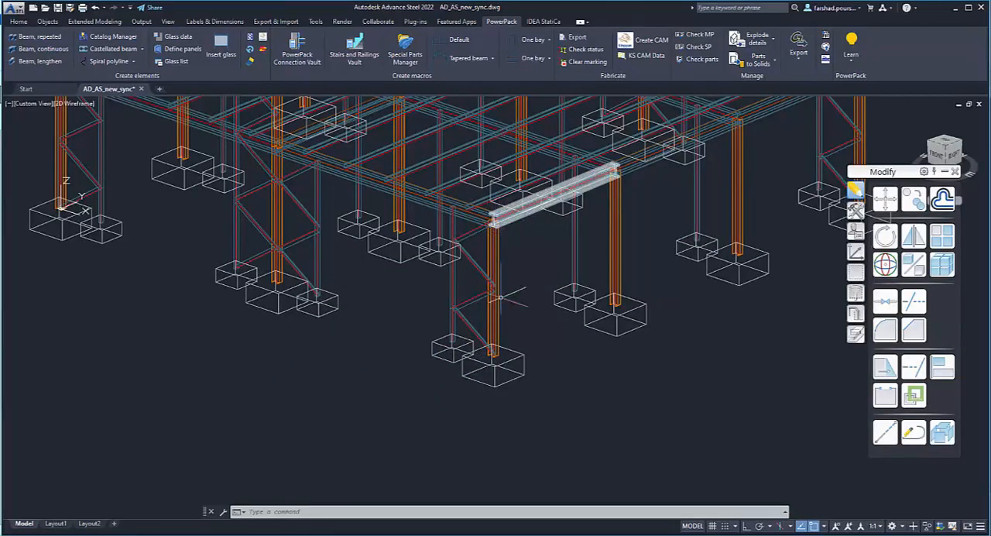
scroll(508, 360, down, 8)
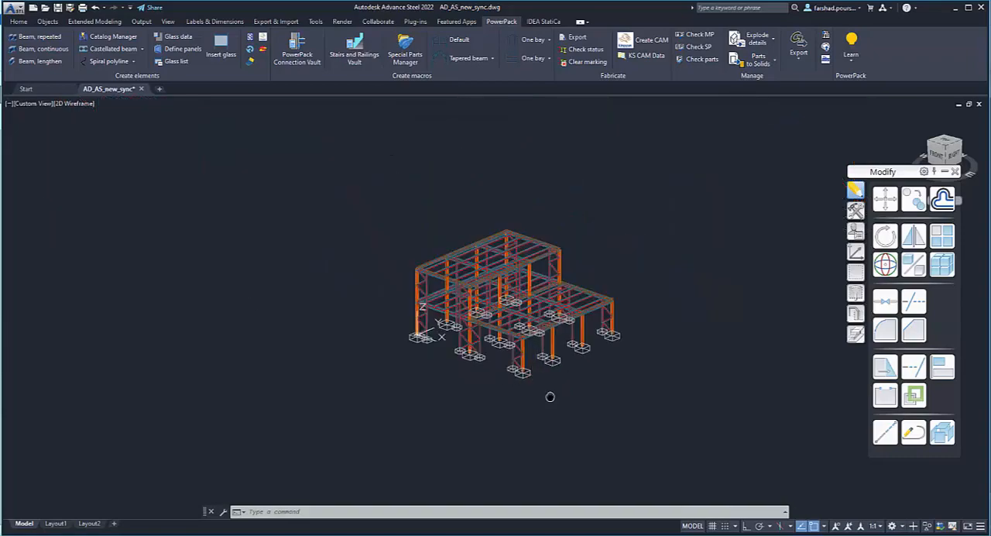
scroll(548, 398, up, 2)
scroll(534, 310, up, 5)
scroll(548, 396, down, 2)
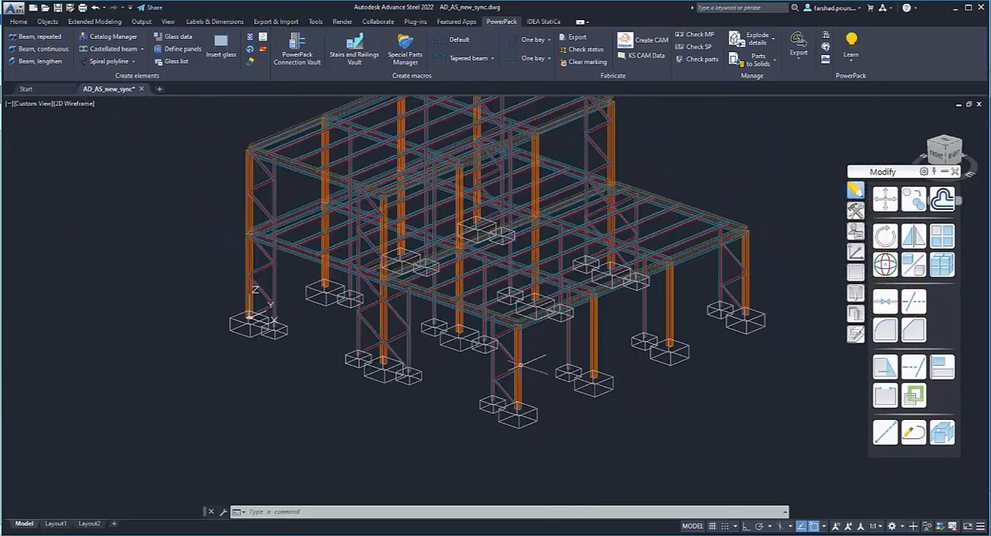
click(798, 58)
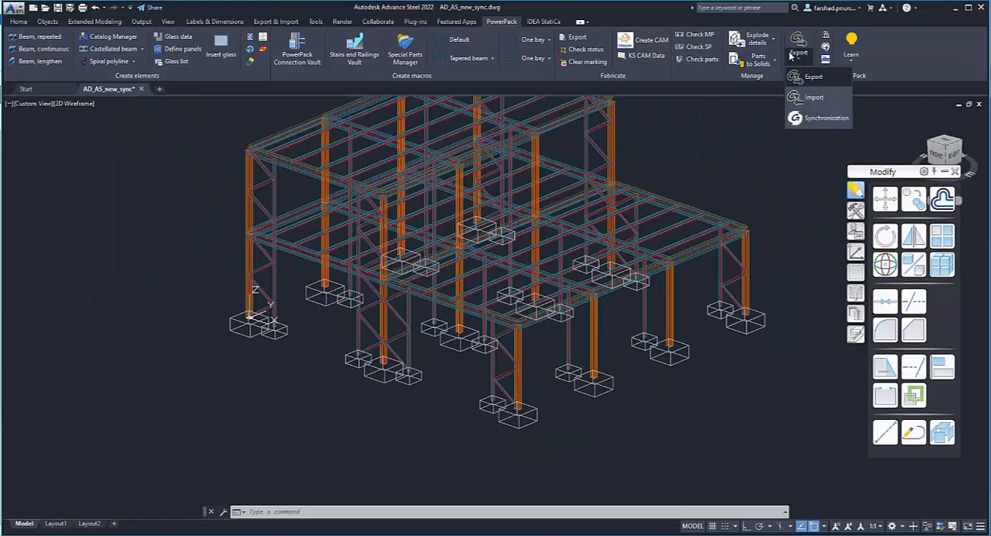
click(809, 123)
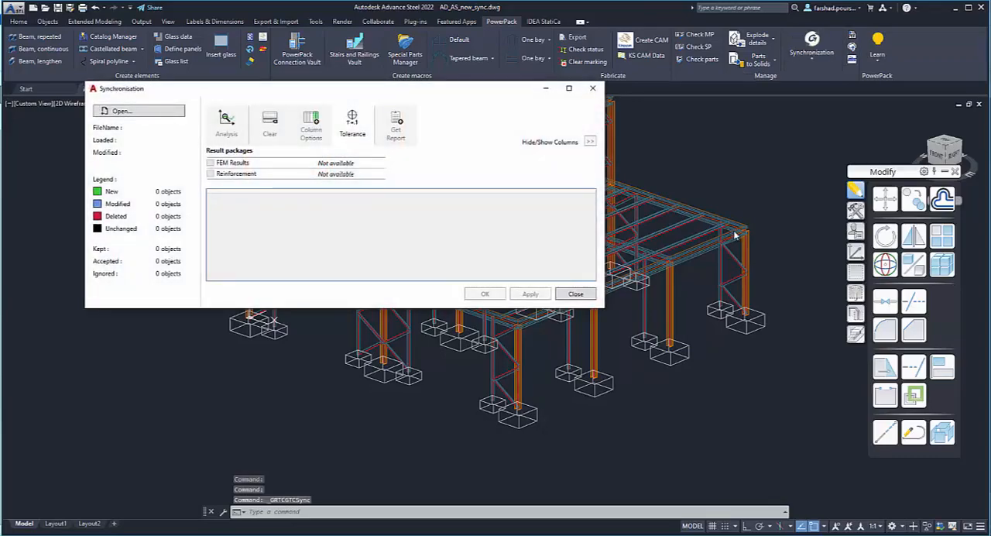
drag(446, 93, 554, 121)
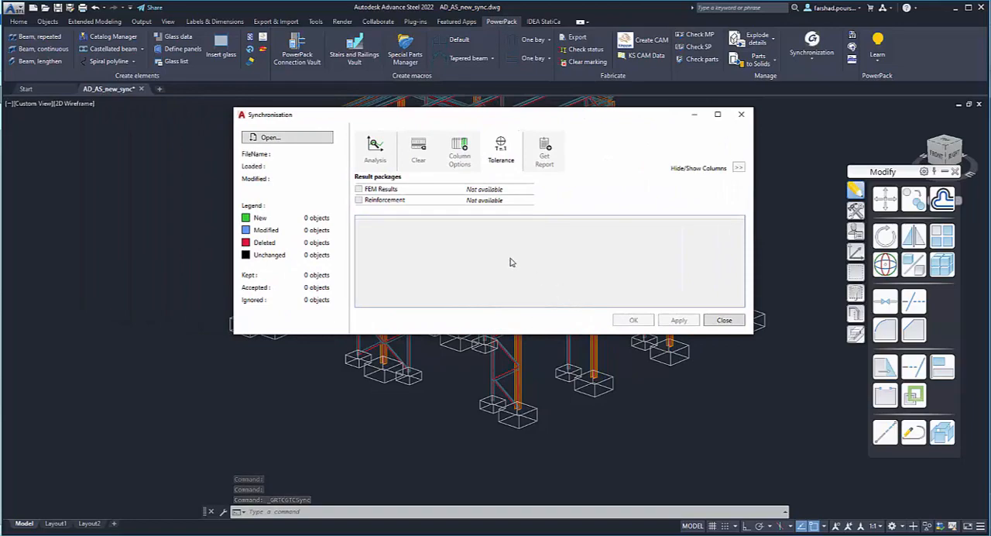
- Load AD_AS_new_synch.GTCX from the Desktop as the file to compare with the steel model
click(269, 137)
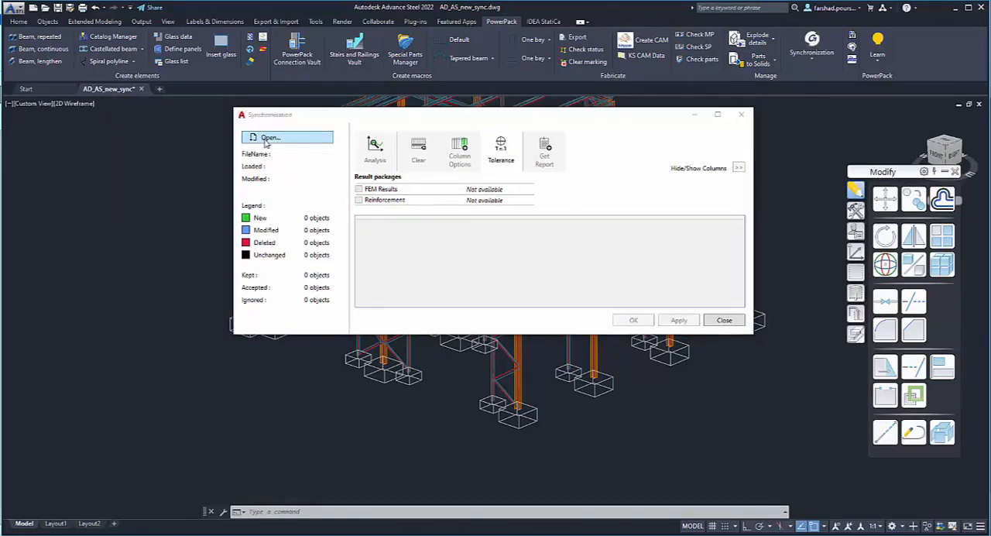
scroll(437, 267, down, 1)
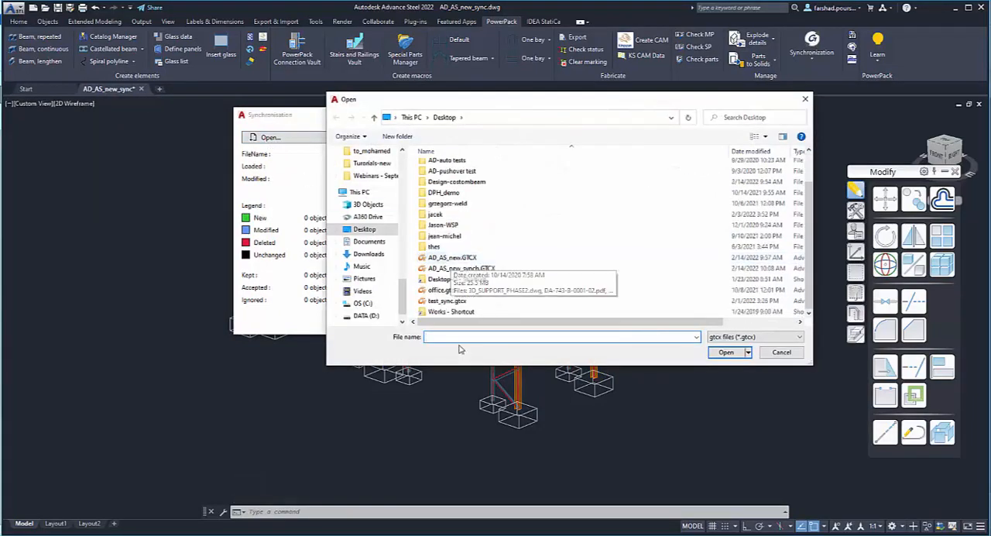
click(473, 269)
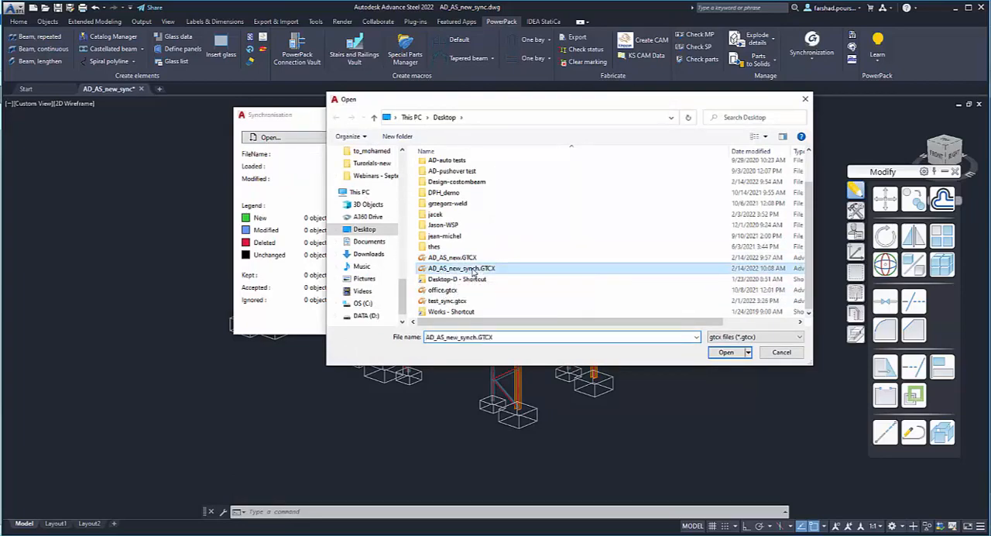
click(725, 353)
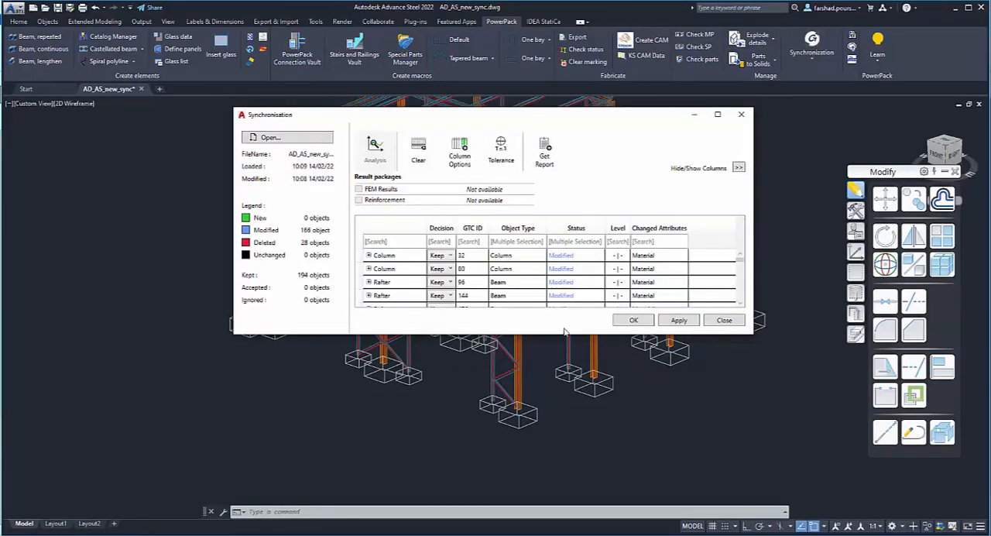
- Enlarge the Synchronisation window and expand the comparison table to show the Material and Type columns
drag(554, 337, 544, 470)
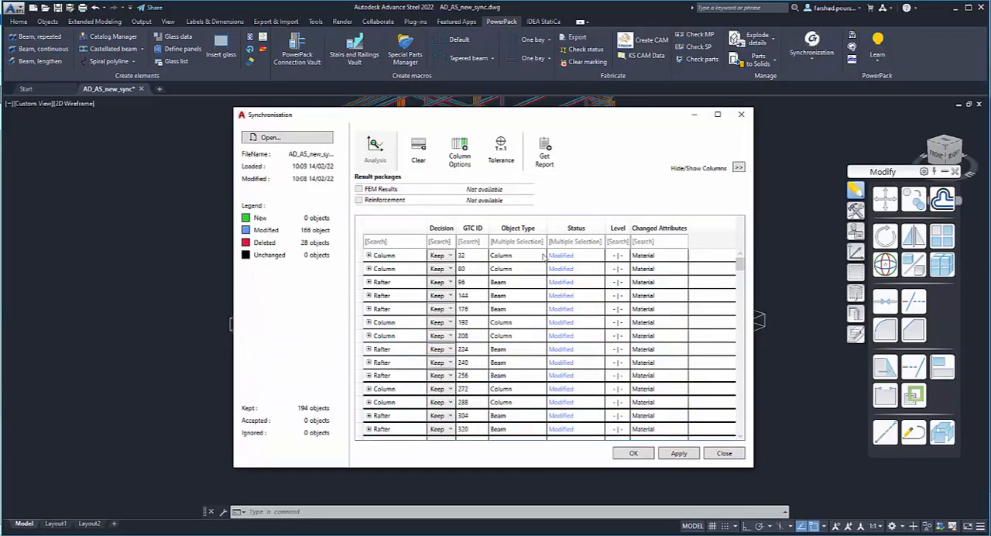
drag(529, 110, 530, 54)
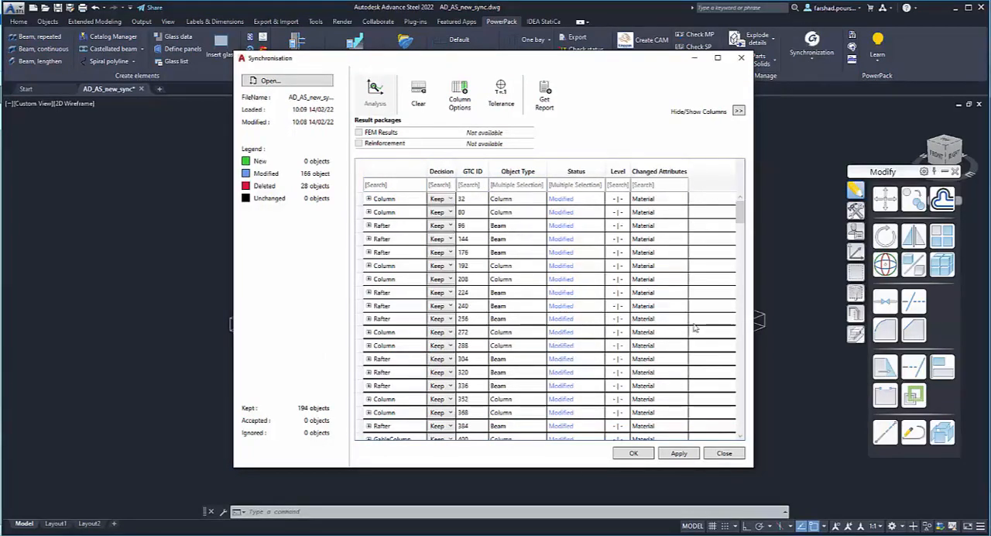
mouse_move(741, 216)
mouse_down()
mouse_move(740, 435)
mouse_move(758, 293)
mouse_move(747, 232)
mouse_move(746, 305)
mouse_move(754, 212)
mouse_up()
click(739, 111)
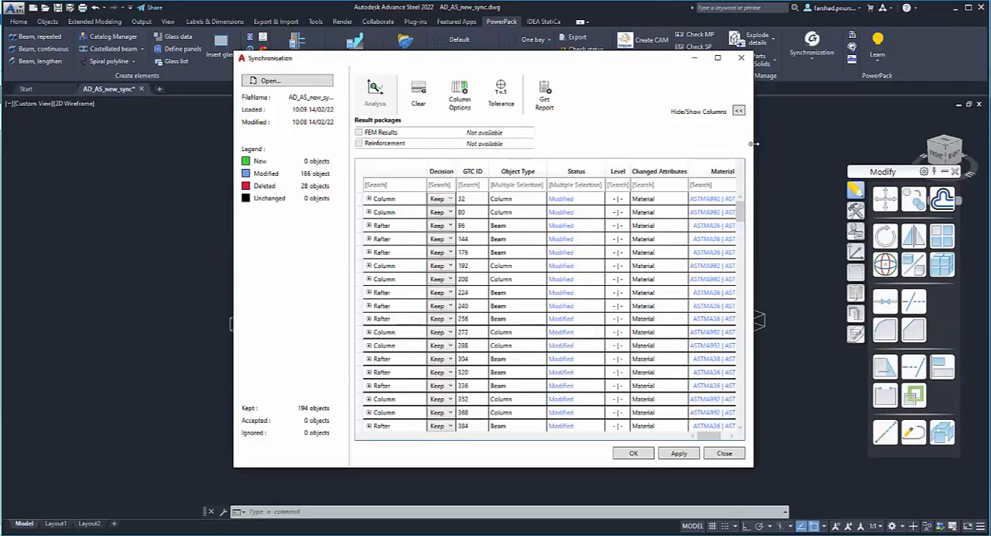
drag(752, 144, 894, 172)
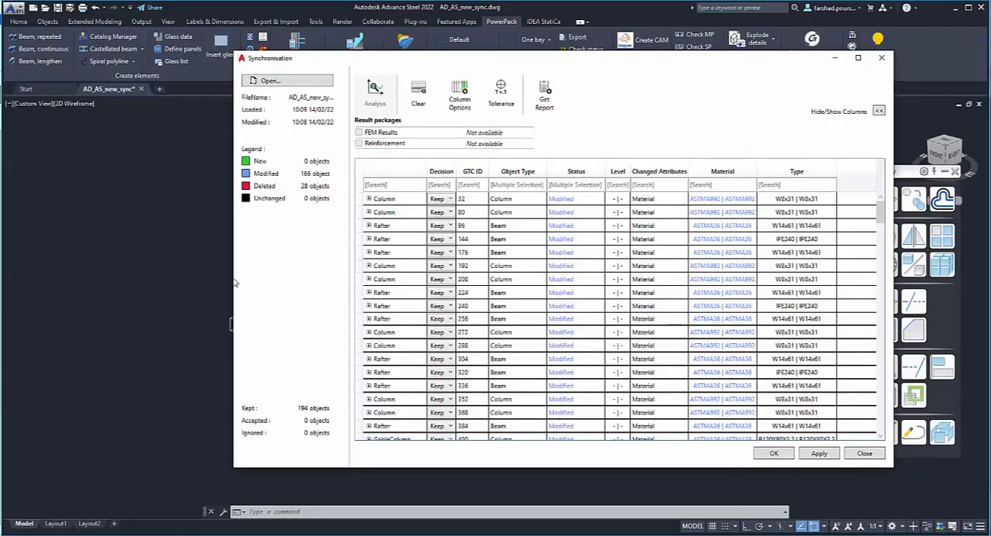
- Widen the Synchronisation window and accept the Material and Type changes for the column with GTC ID 1072, bringing in section W21x62
drag(222, 279, 133, 276)
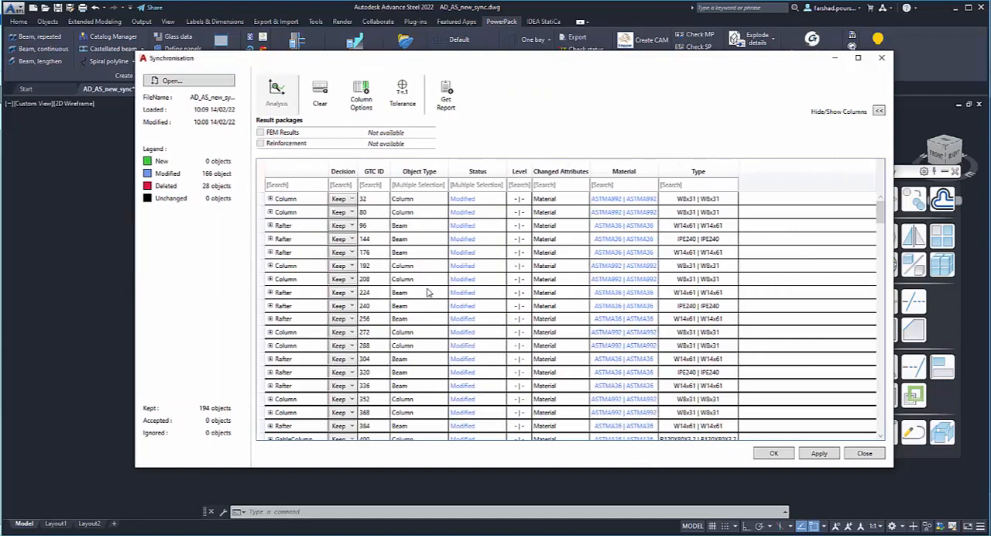
drag(881, 210, 888, 277)
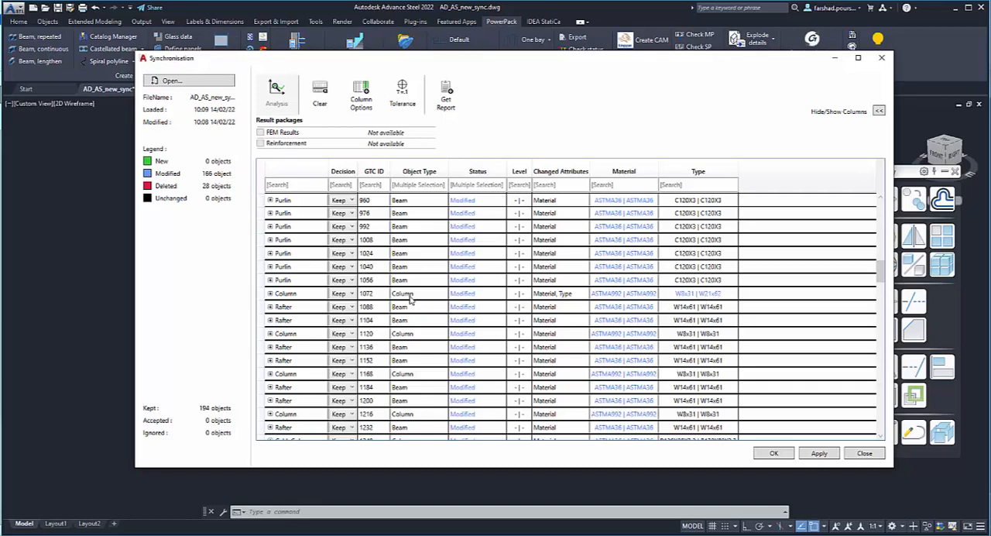
click(350, 294)
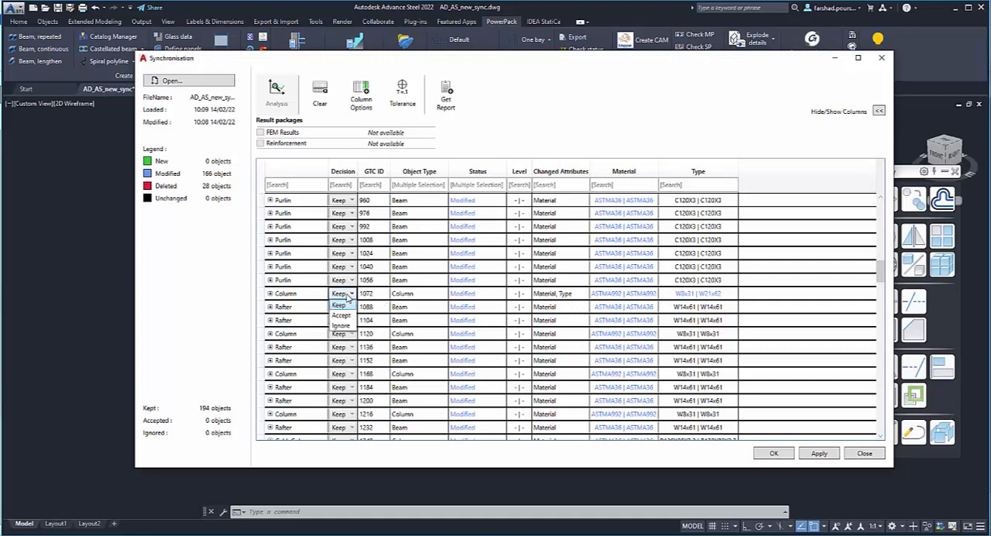
click(342, 316)
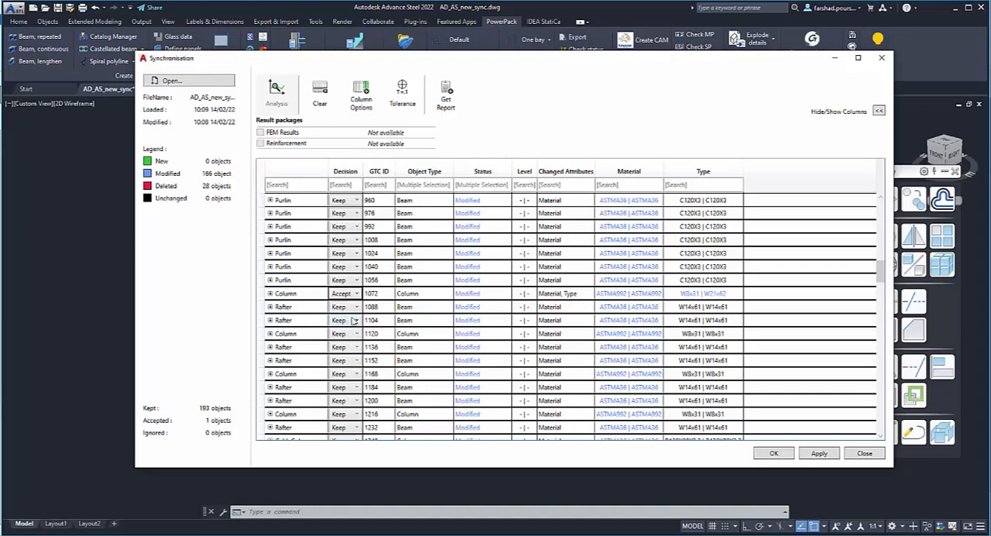
- Apply the accepted column change to the steel model, decline the synchronization report and finish the synchronization
click(818, 453)
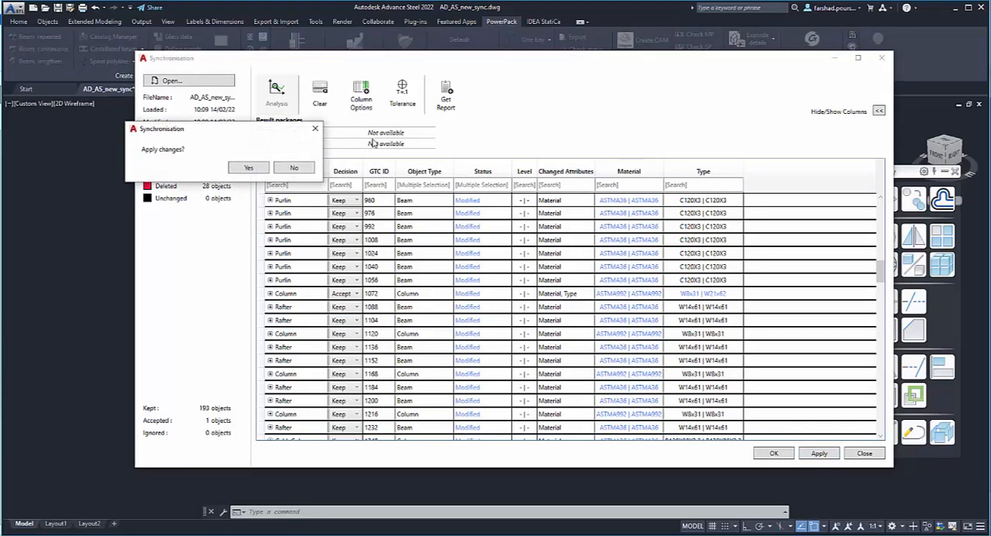
click(241, 168)
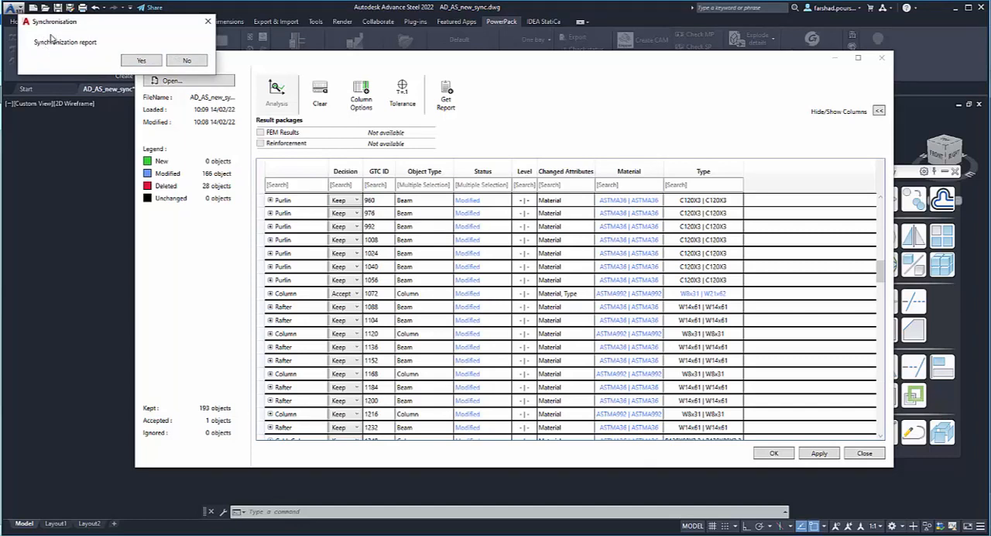
click(187, 61)
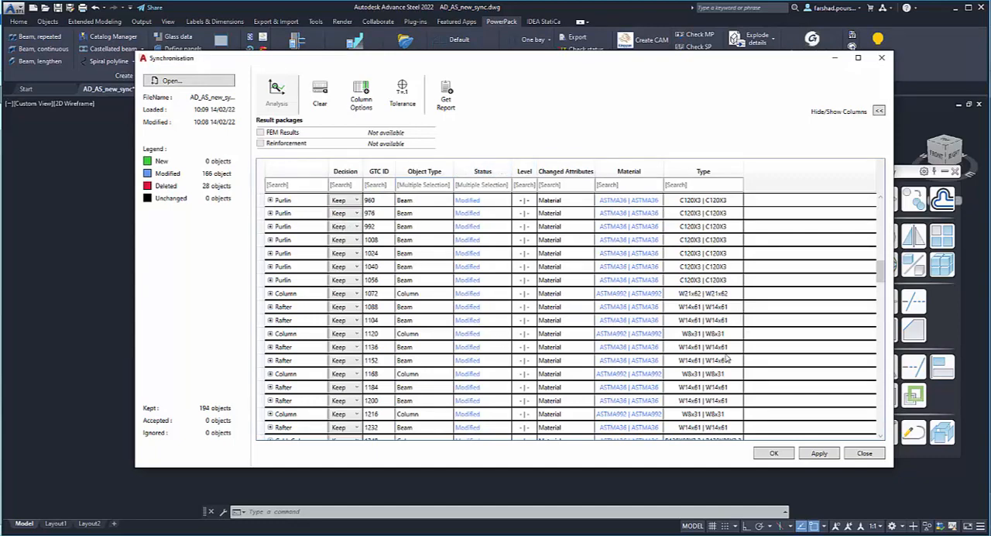
click(784, 456)
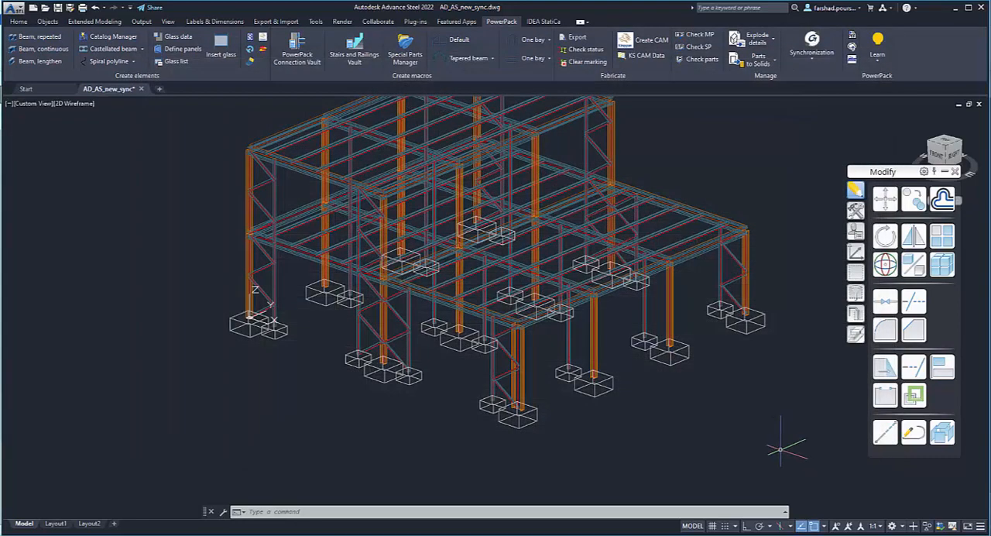
- Check the section and material of the synchronized front corner column in its Advance Properties
scroll(526, 379, up, 5)
scroll(526, 379, down, 5)
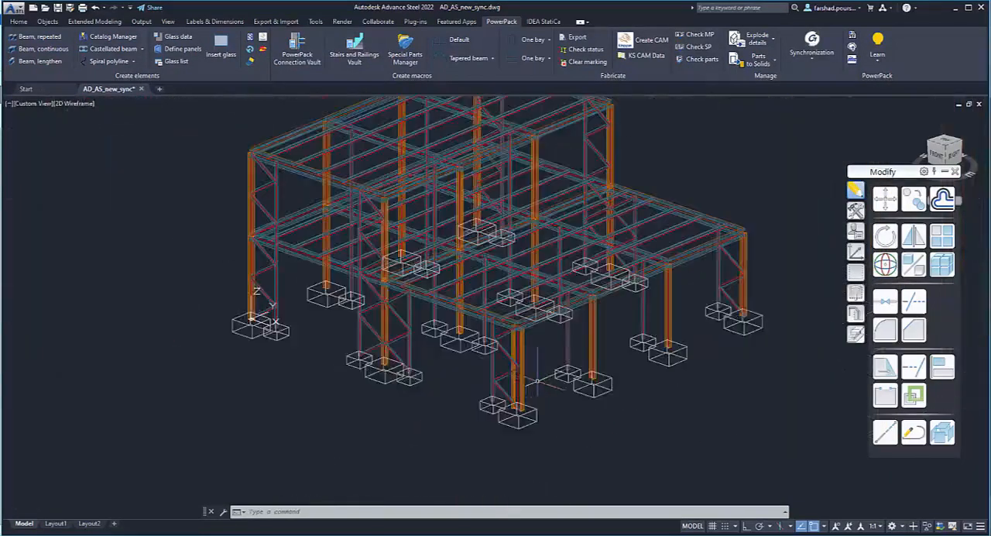
scroll(519, 359, up, 5)
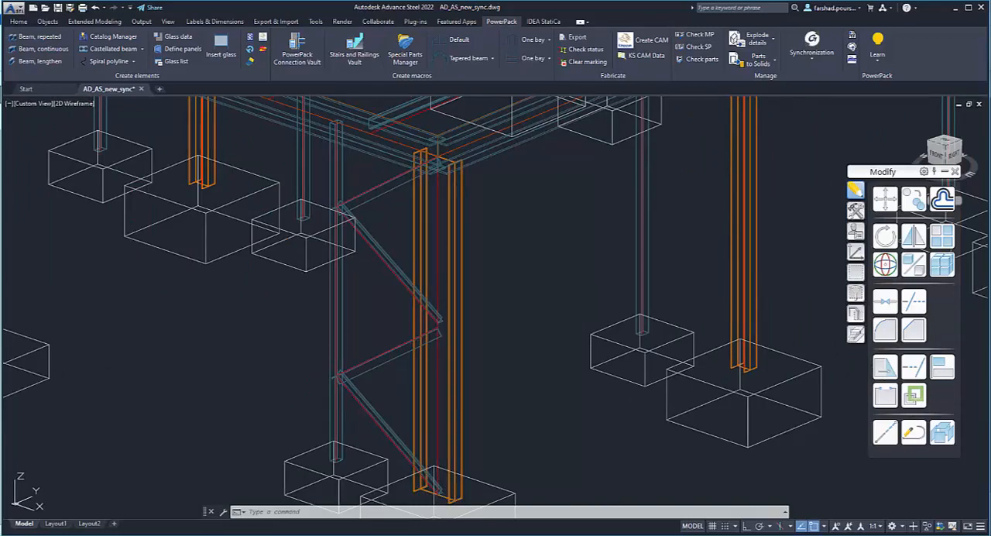
click(453, 403)
right_click(453, 404)
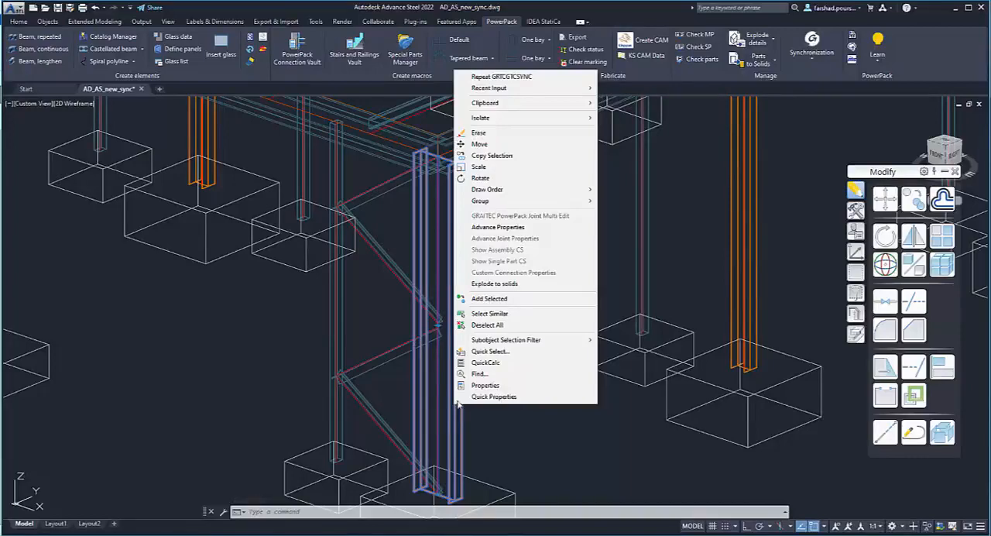
click(500, 227)
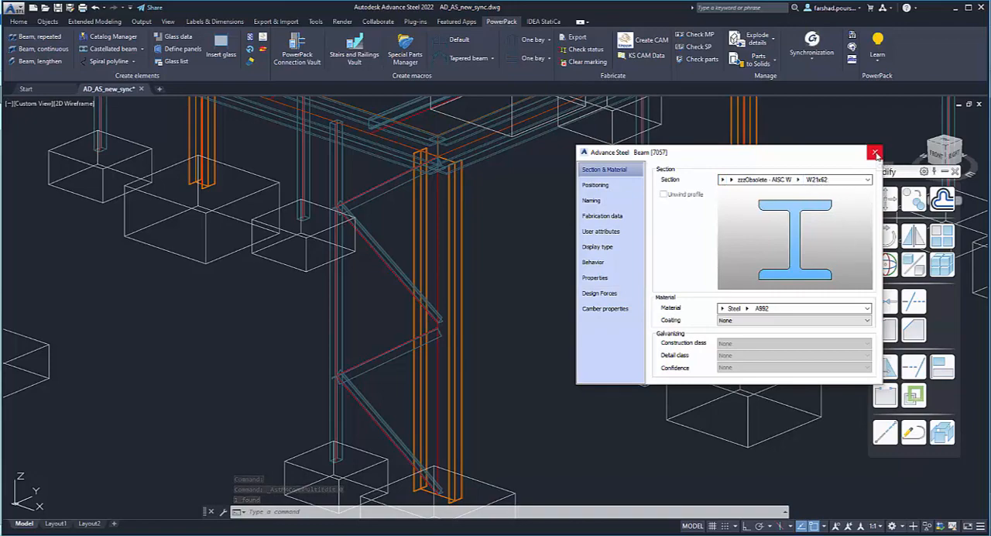
click(875, 154)
- Examine the steel frame and how the beams and bracing meet the columns at the lower and upper roof corners
scroll(518, 310, down, 3)
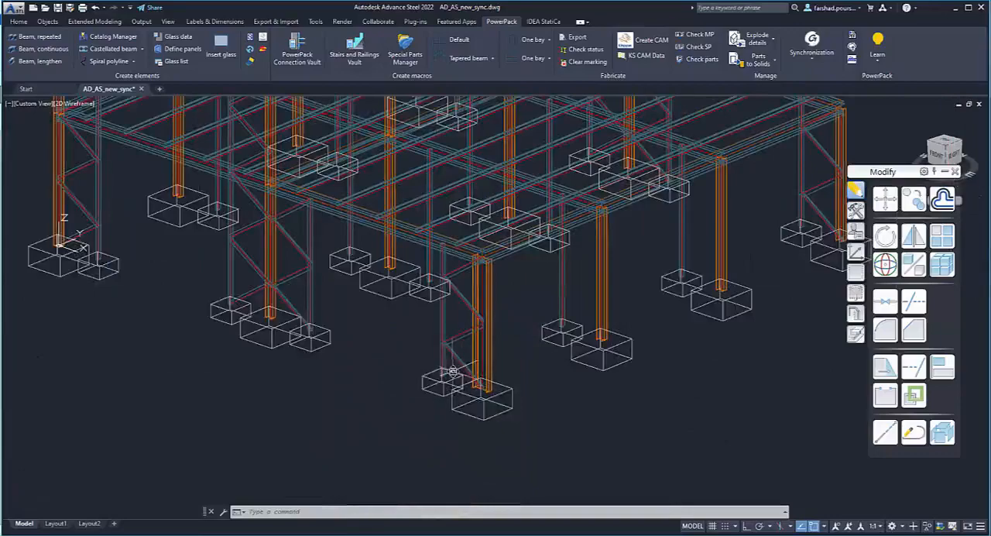
scroll(452, 370, down, 6)
scroll(460, 329, up, 3)
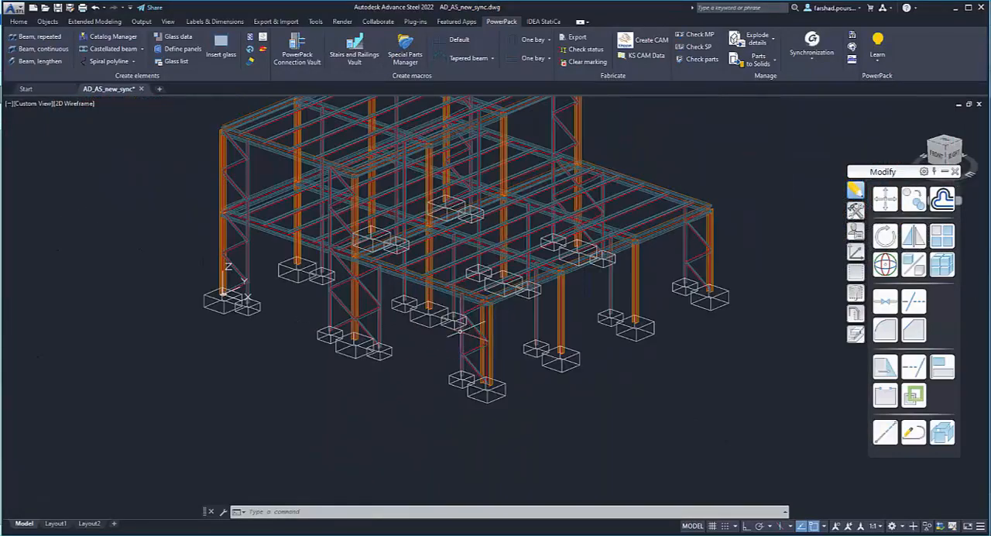
middle_drag(452, 379, 441, 384)
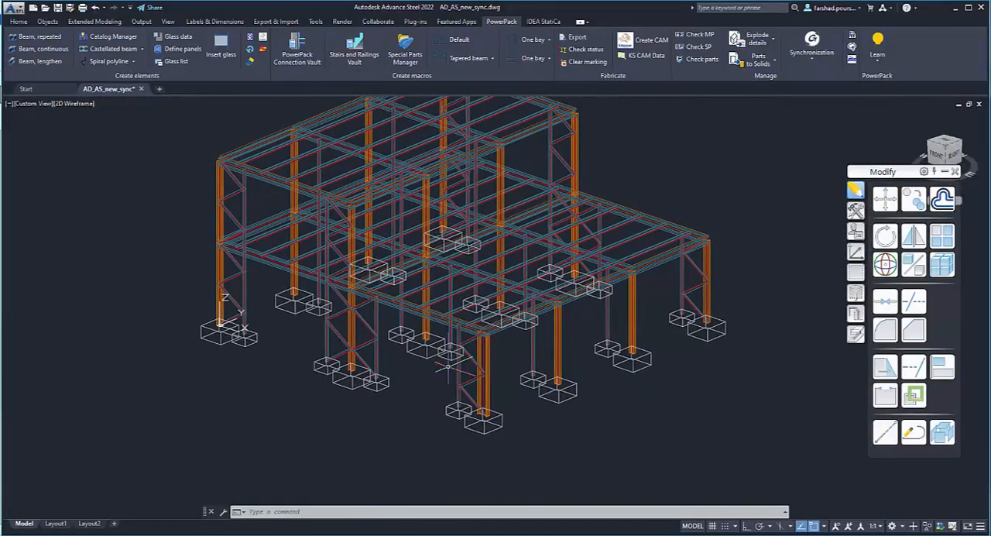
scroll(448, 365, down, 2)
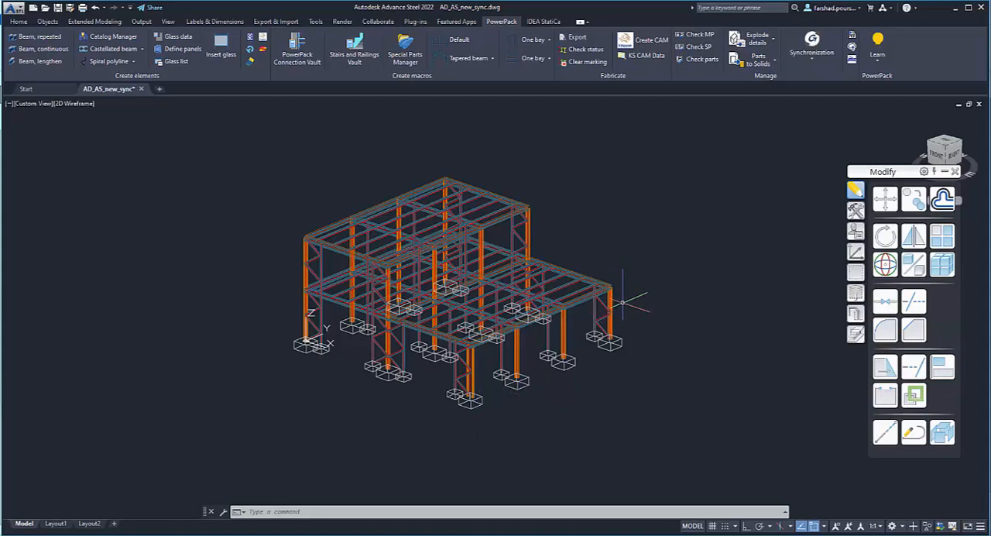
scroll(621, 298, up, 8)
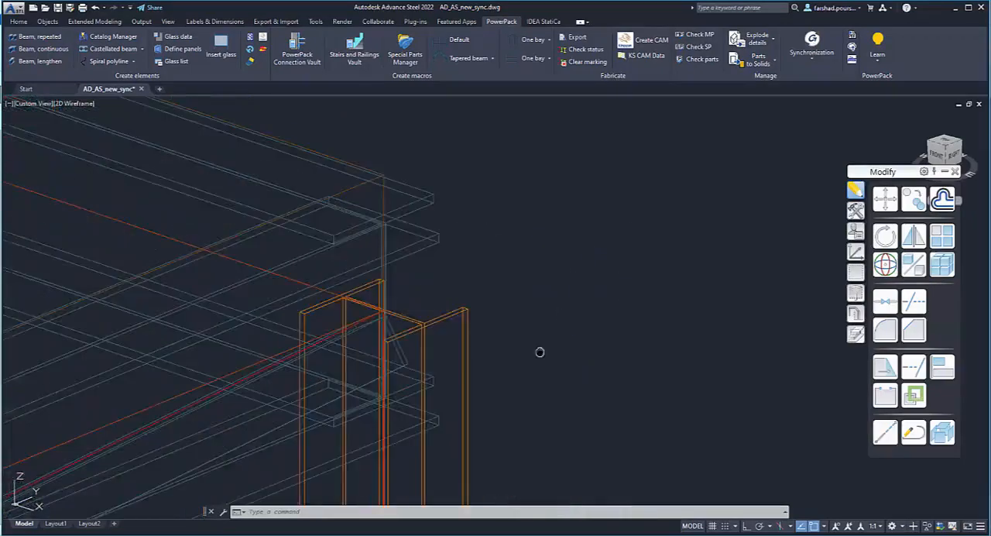
scroll(602, 327, down, 5)
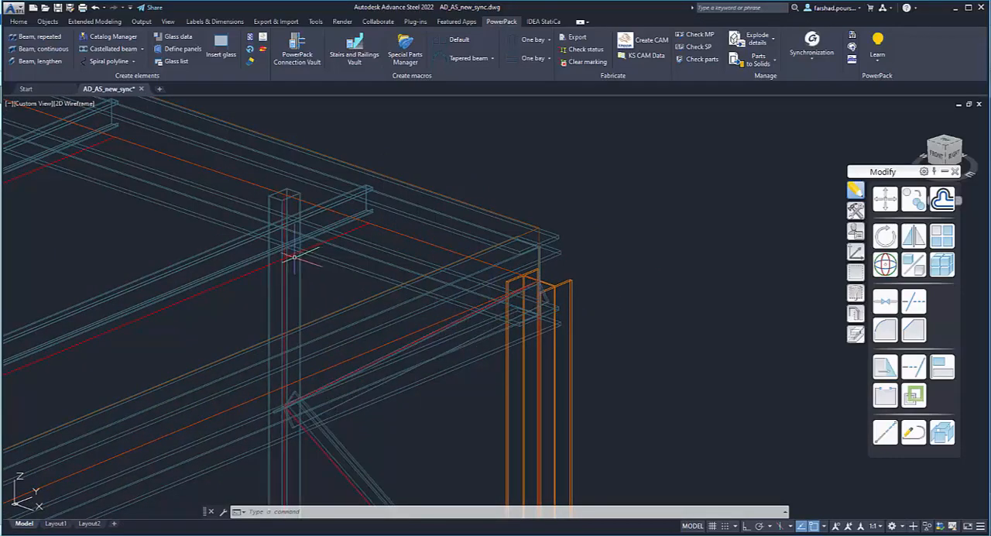
scroll(356, 279, down, 8)
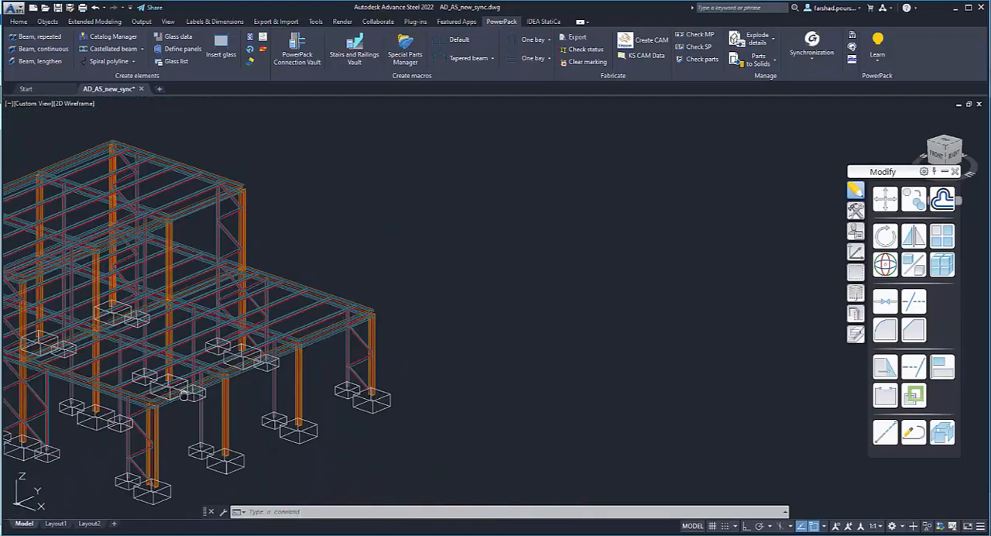
middle_drag(185, 394, 434, 320)
middle_drag(314, 329, 412, 393)
middle_drag(267, 374, 360, 371)
mouse_move(256, 355)
middle_down()
mouse_move(349, 357)
mouse_move(402, 375)
mouse_move(398, 366)
middle_up()
scroll(410, 302, up, 5)
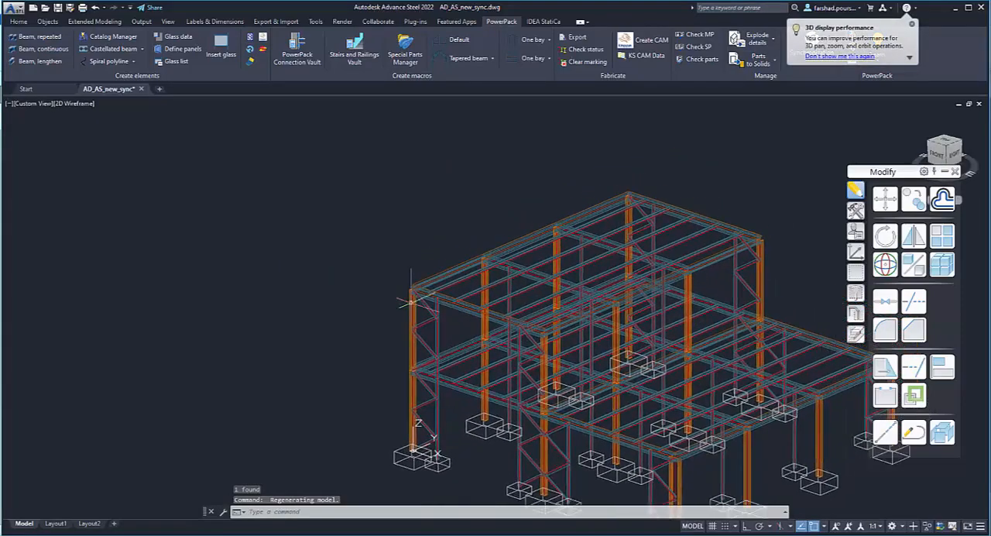
middle_drag(387, 274, 381, 293)
scroll(395, 277, up, 5)
scroll(381, 328, down, 5)
scroll(381, 329, up, 7)
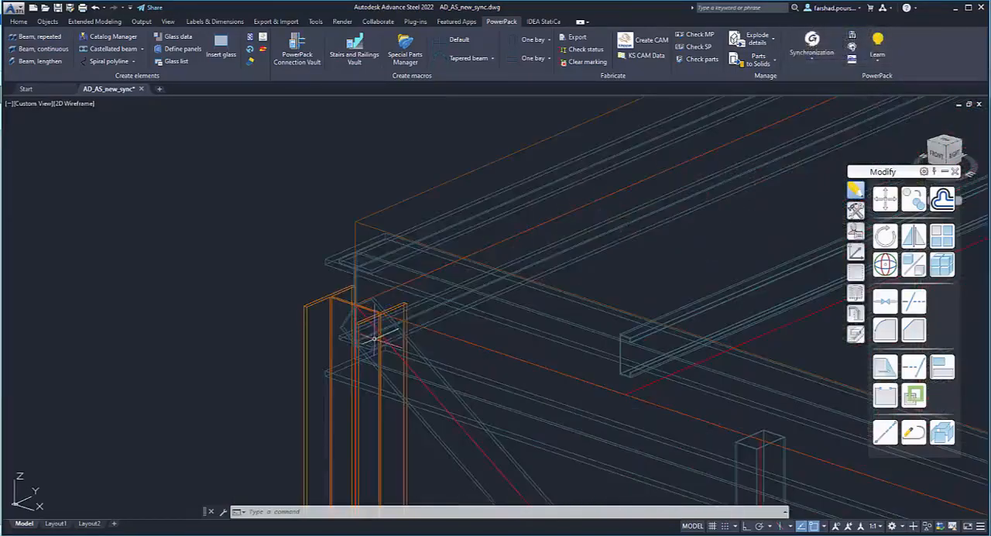
scroll(425, 288, down, 5)
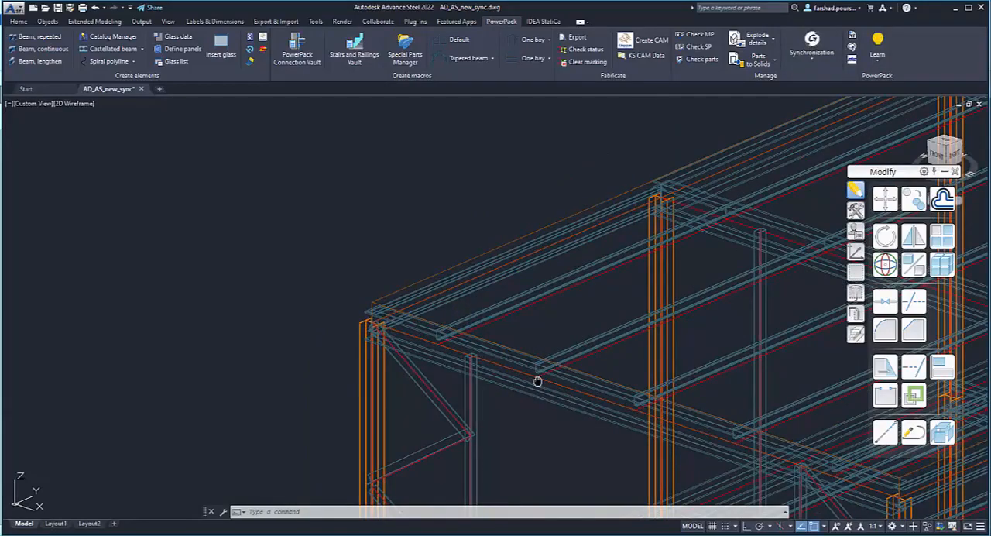
- Review the whole synchronized structure and the purlins of the lower roof from several distances and angles
middle_drag(538, 380, 431, 298)
scroll(432, 298, down, 8)
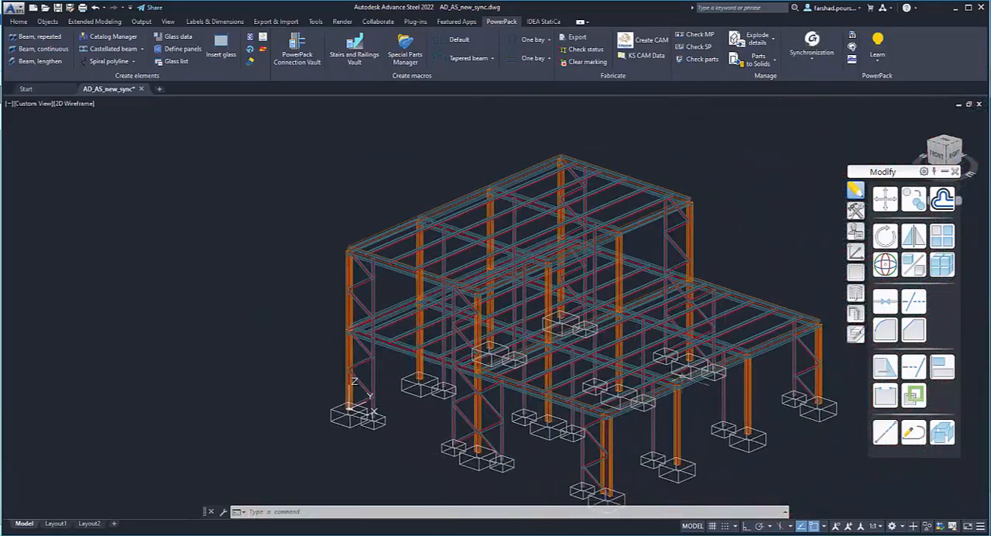
scroll(629, 328, up, 5)
scroll(629, 328, down, 8)
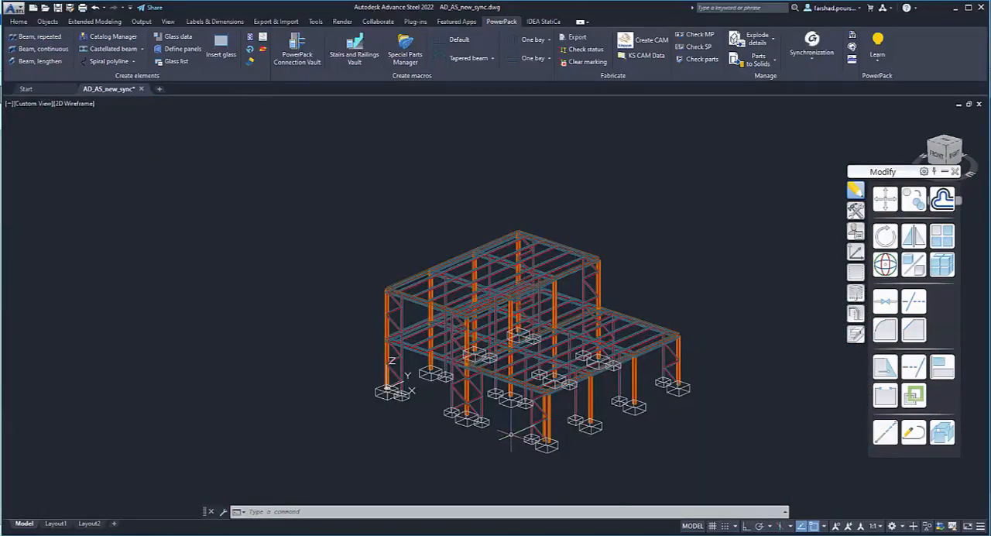
scroll(703, 338, up, 5)
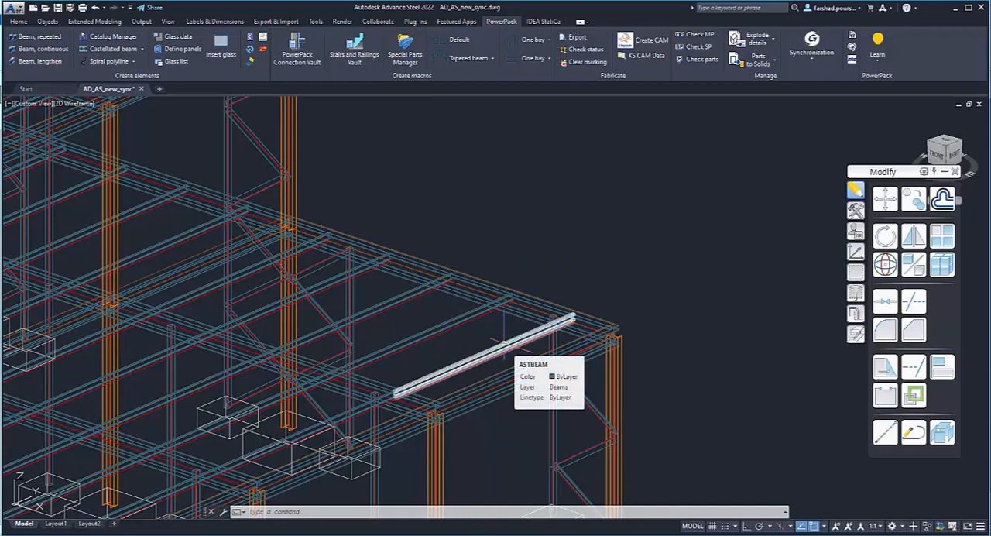
scroll(482, 338, down, 5)
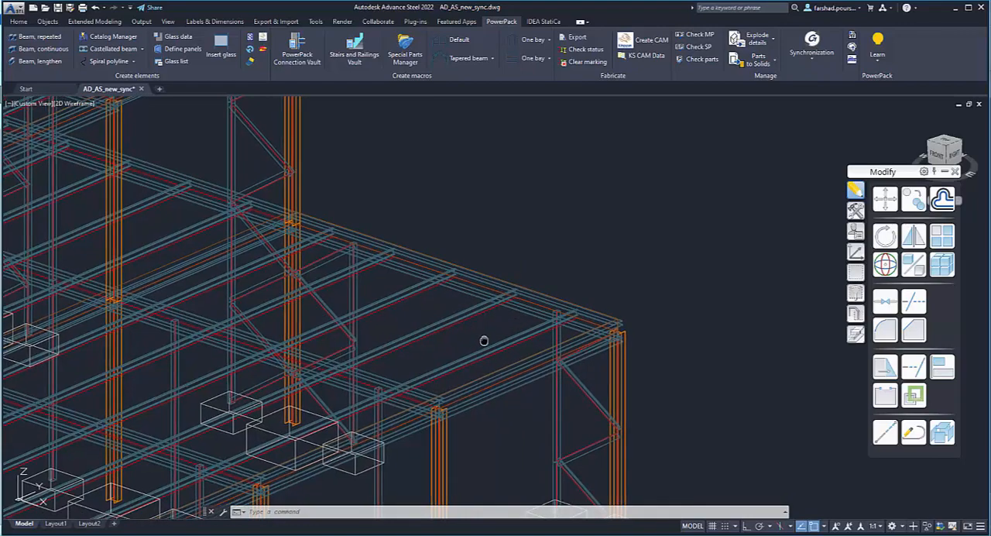
middle_drag(480, 358, 582, 322)
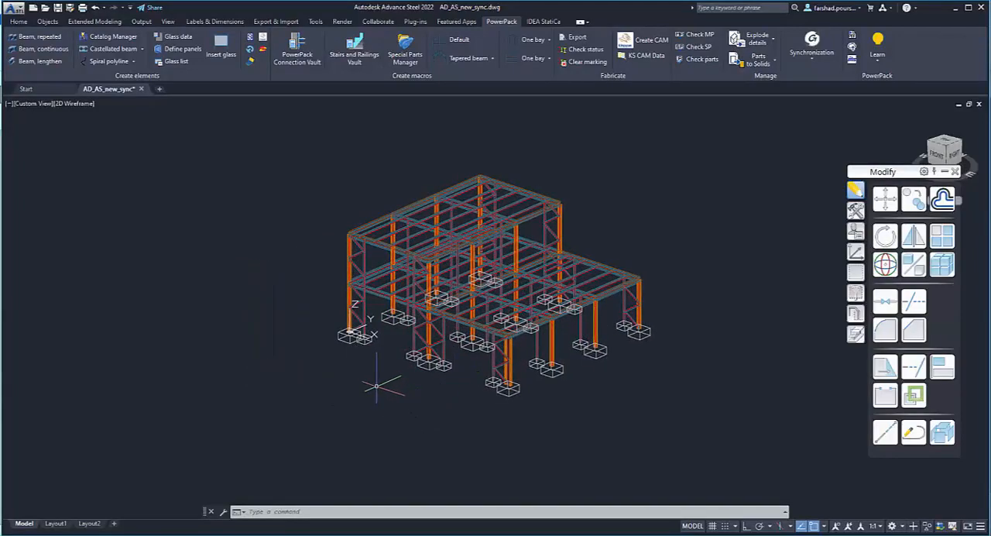
middle_drag(384, 386, 388, 384)
shift+middle_drag(413, 414, 426, 393)
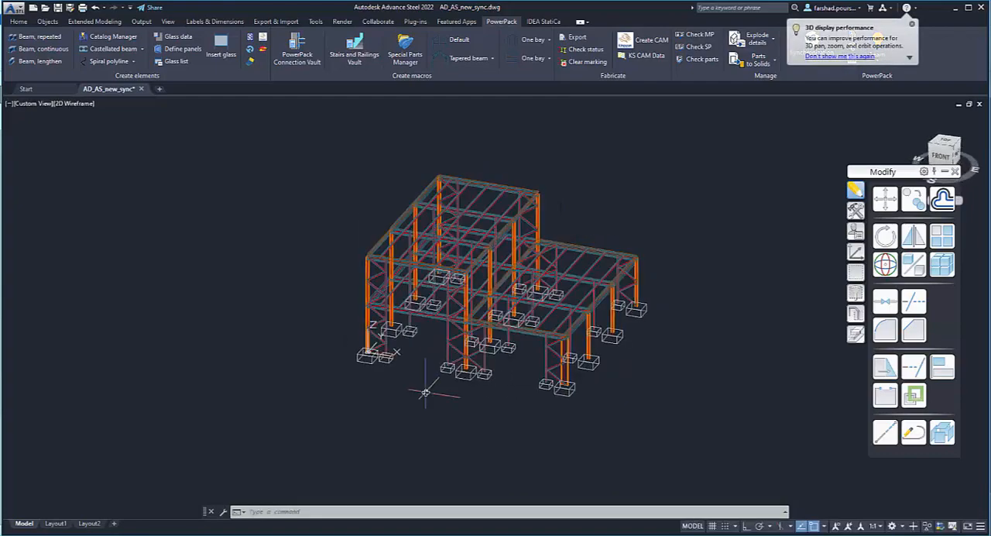